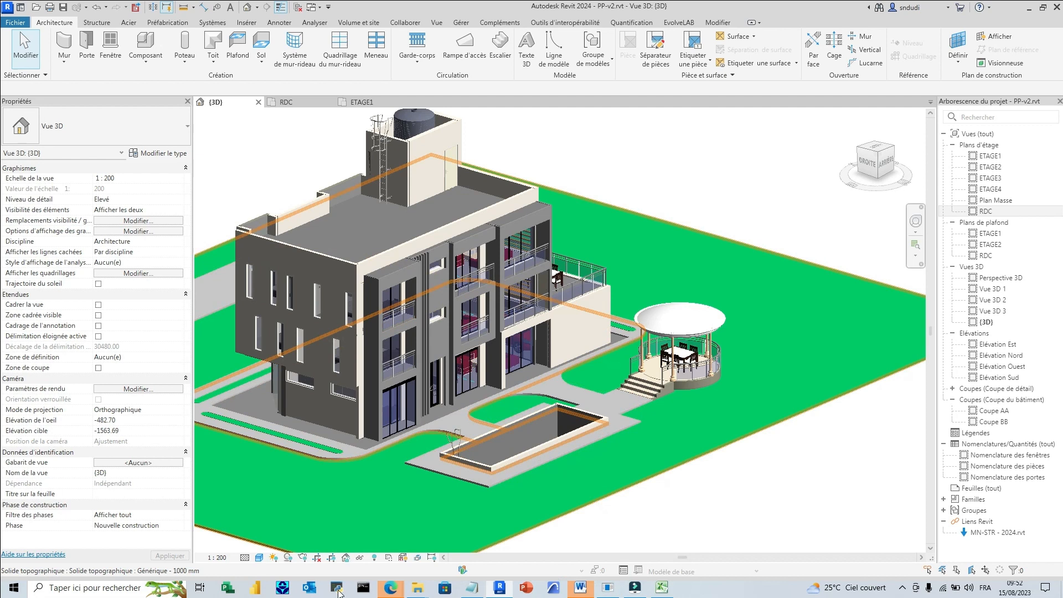
Set the {3D} view's visual style to Réaliste, inspect the villa, and open the RDC floor plan.
{"action": "left_click", "coordinate": [259, 558]}
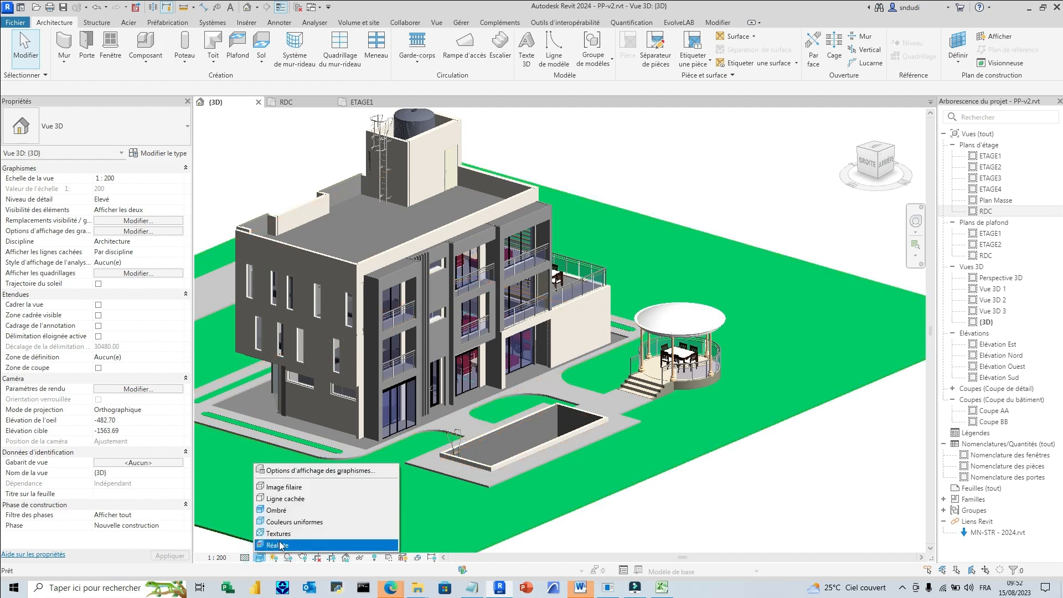
{"action": "left_click", "coordinate": [284, 545]}
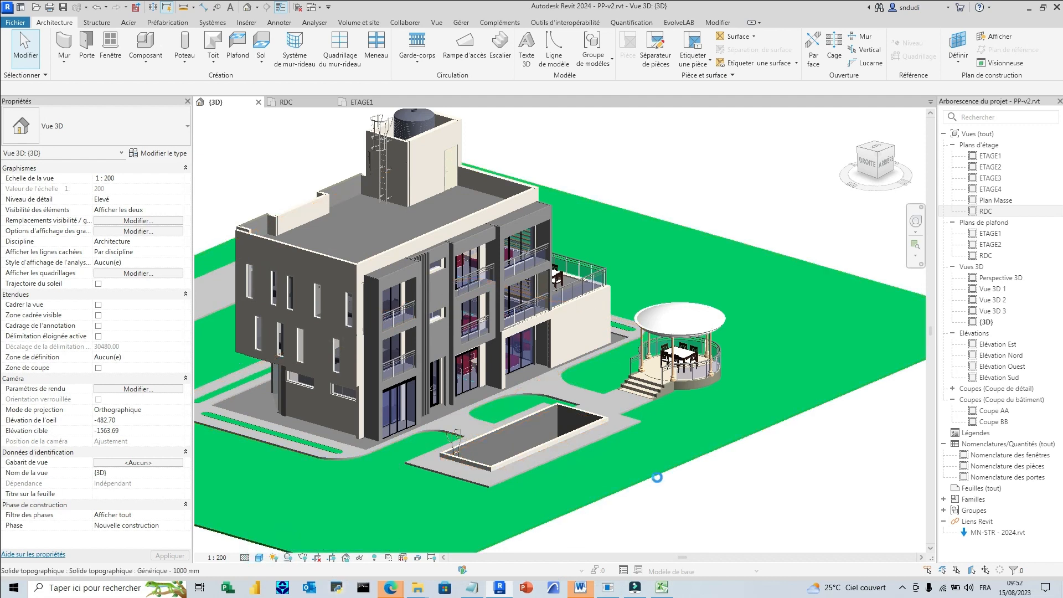
{"action": "middle_click_drag", "start_coordinate": [690, 237], "coordinate": [723, 218], "text": "shift"}
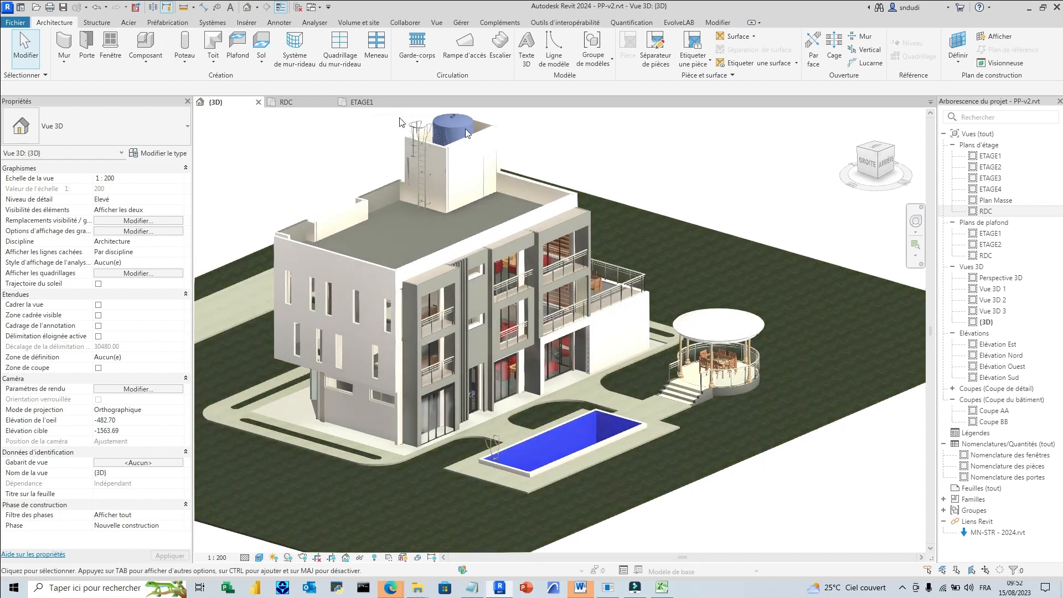
{"action": "left_click", "coordinate": [287, 102]}
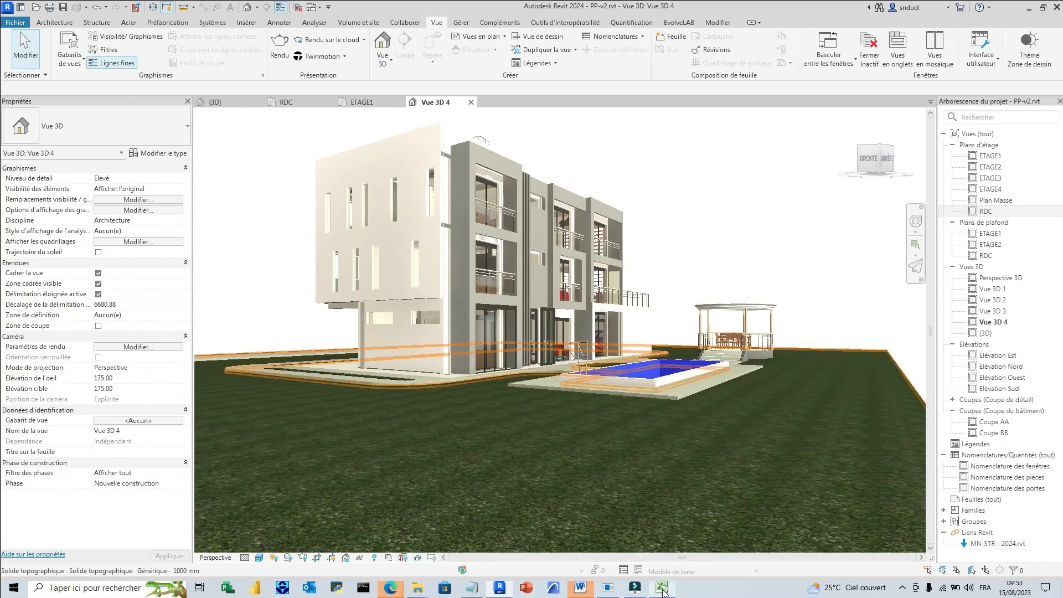
Switch to the Excel workbook and correct the French exterior rendering prompt in cell A3 to read "arbres tropicaux".
{"action": "left_click", "coordinate": [663, 588]}
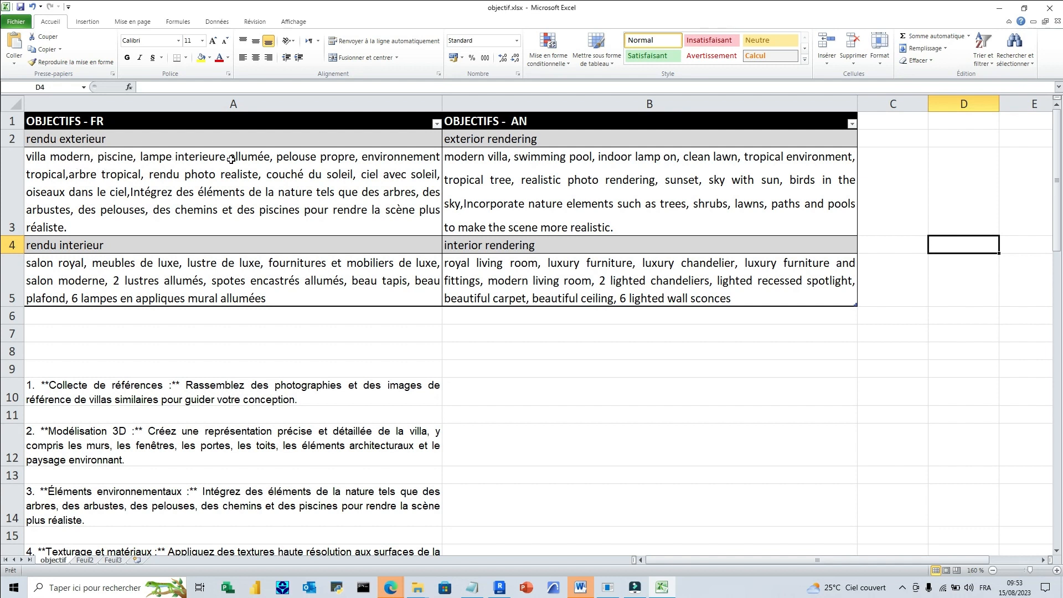
{"action": "left_click", "coordinate": [133, 176]}
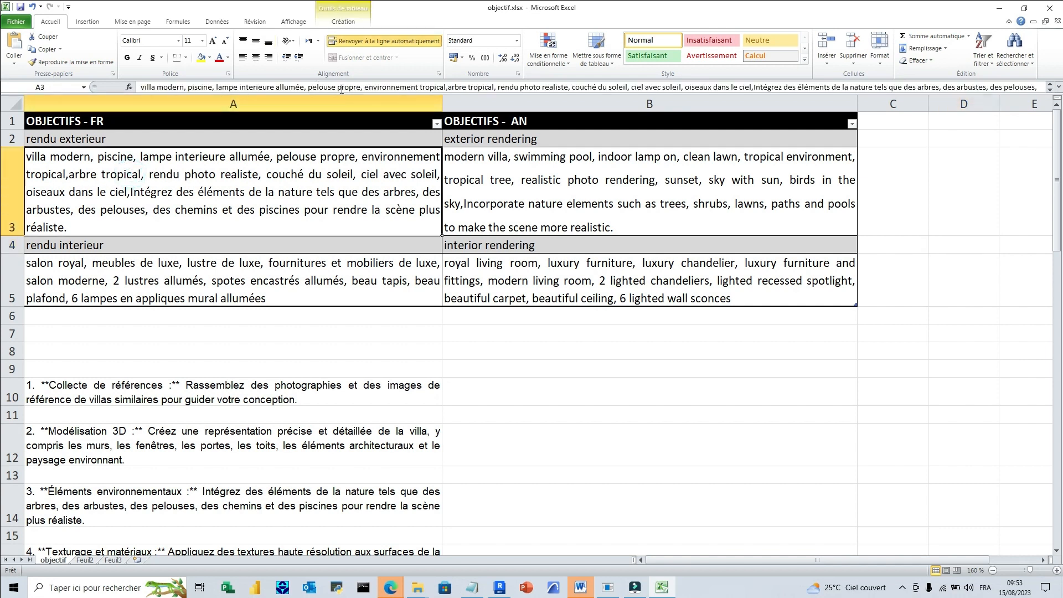
{"action": "left_click", "coordinate": [466, 87]}
{"action": "type", "text": "s"}
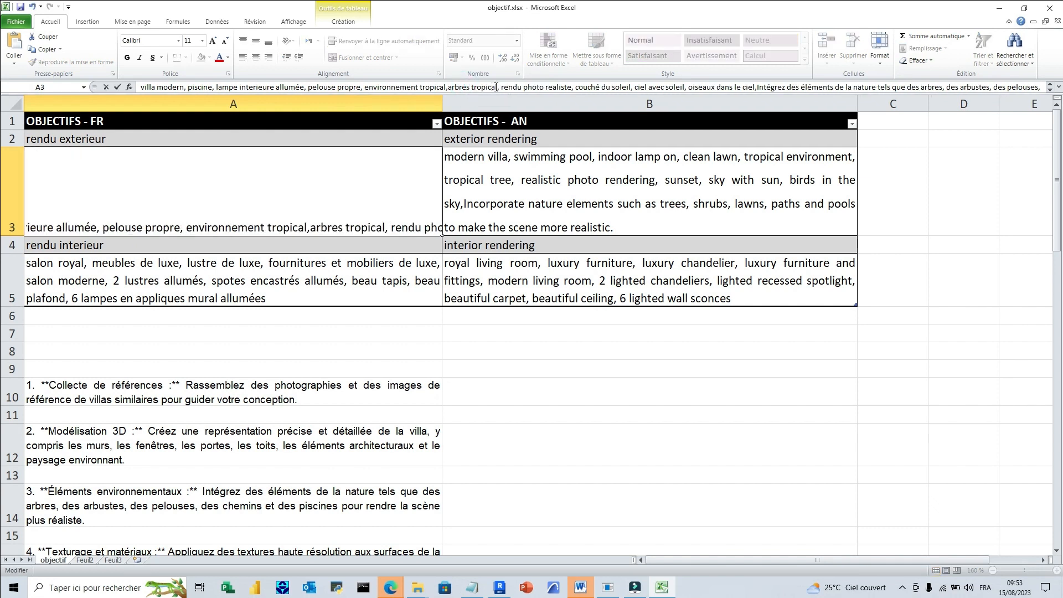
{"action": "left_click", "coordinate": [498, 87]}
{"action": "key", "text": "BackSpace"}
{"action": "type", "text": "ux"}
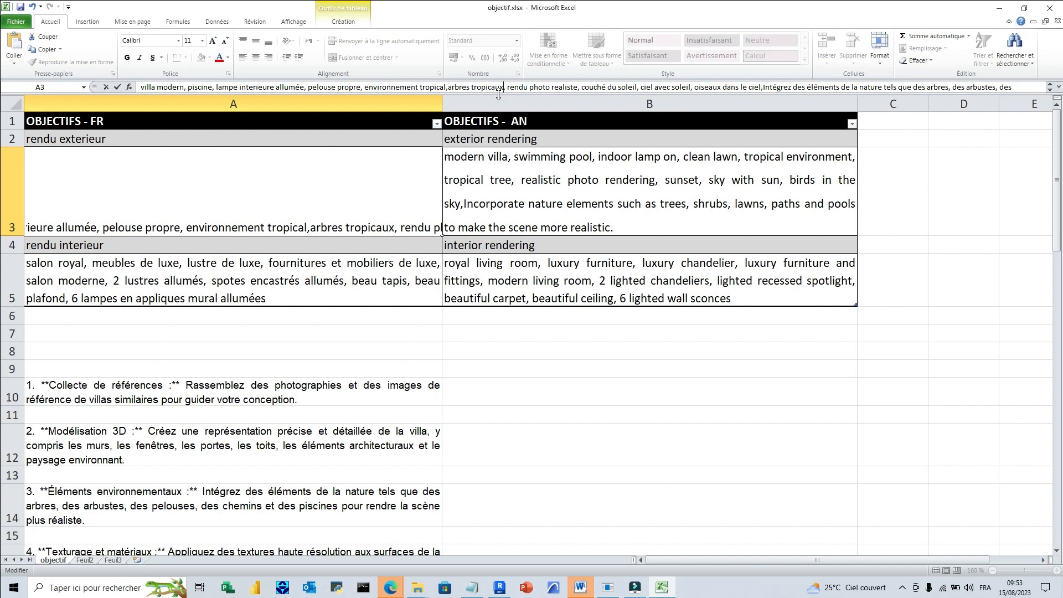
{"action": "left_click", "coordinate": [978, 280]}
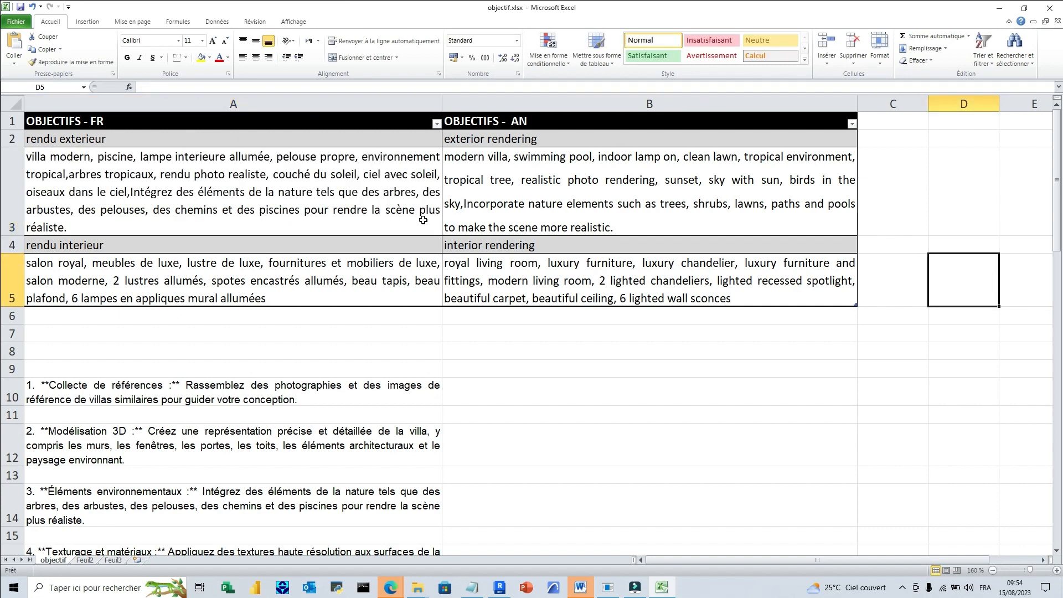
Switch back to Revit and create a camera view in the RDC plan, looking from beyond the pool through the building.
{"action": "left_click", "coordinate": [636, 586]}
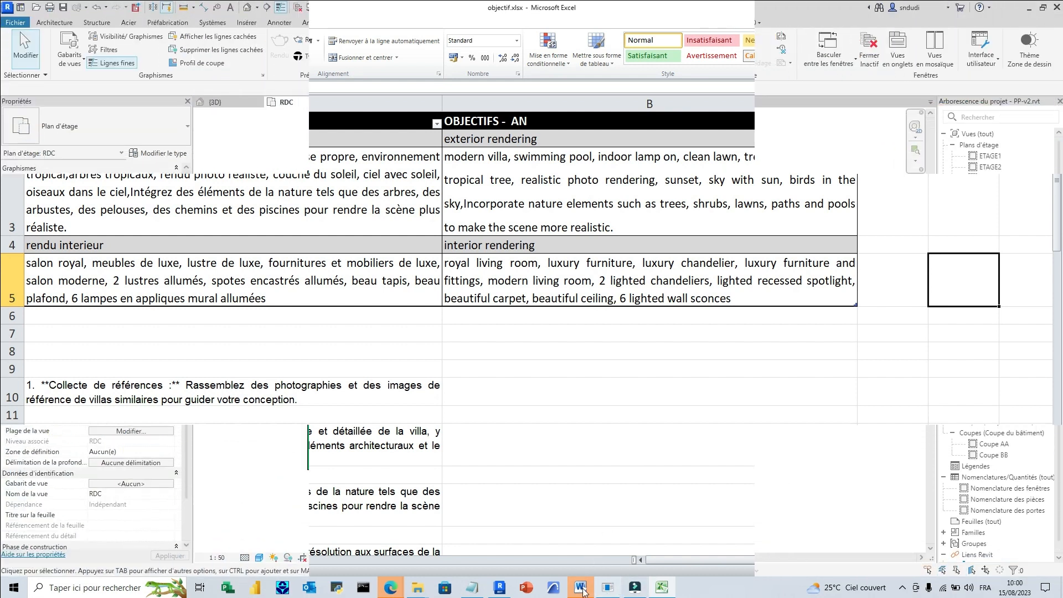
{"action": "left_click", "coordinate": [387, 60]}
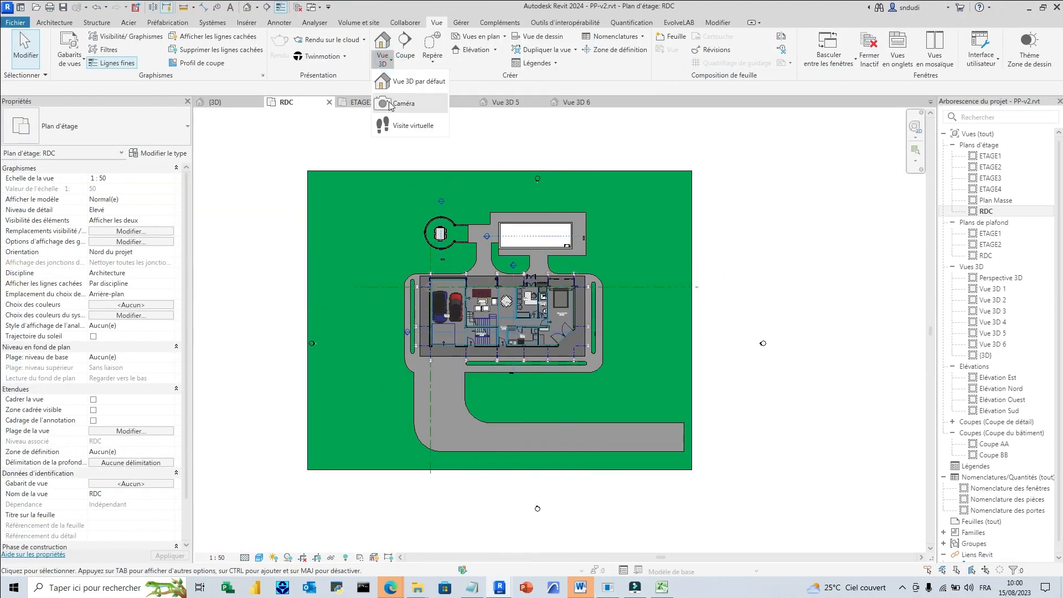
{"action": "left_click", "coordinate": [391, 104]}
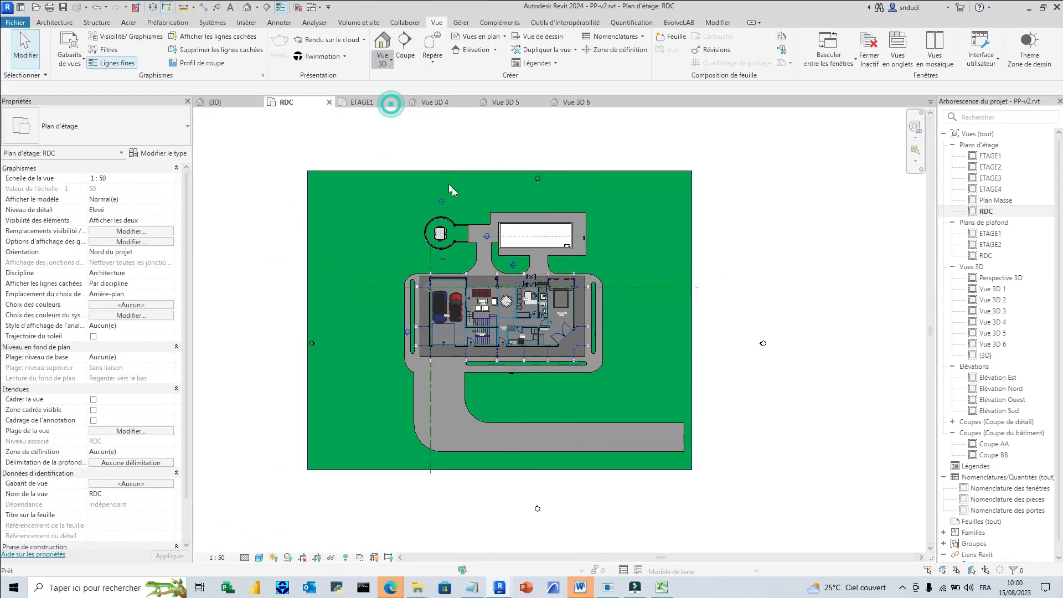
{"action": "left_click", "coordinate": [509, 174]}
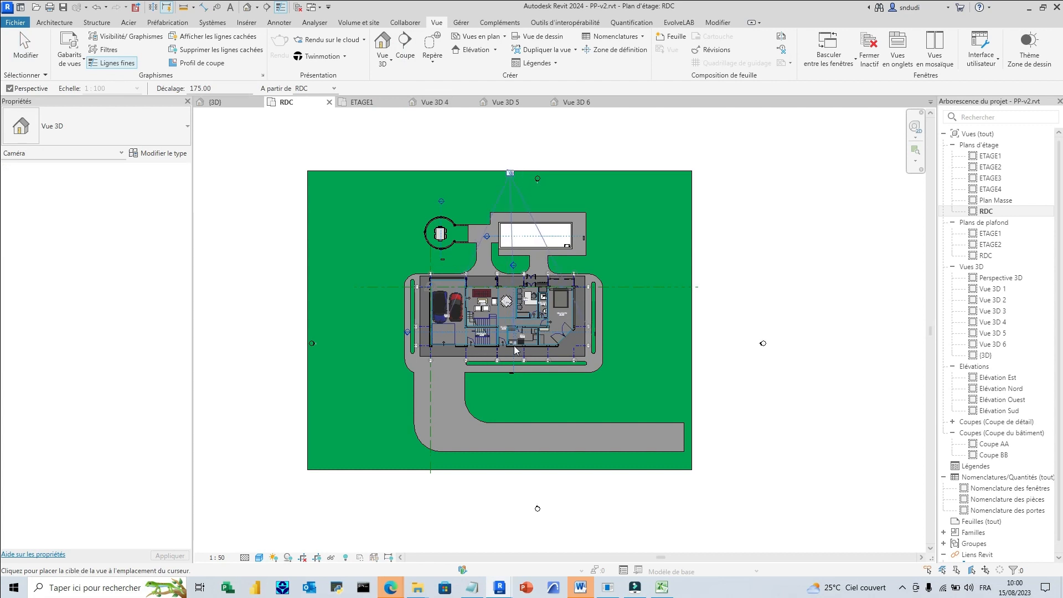
{"action": "left_click", "coordinate": [505, 430]}
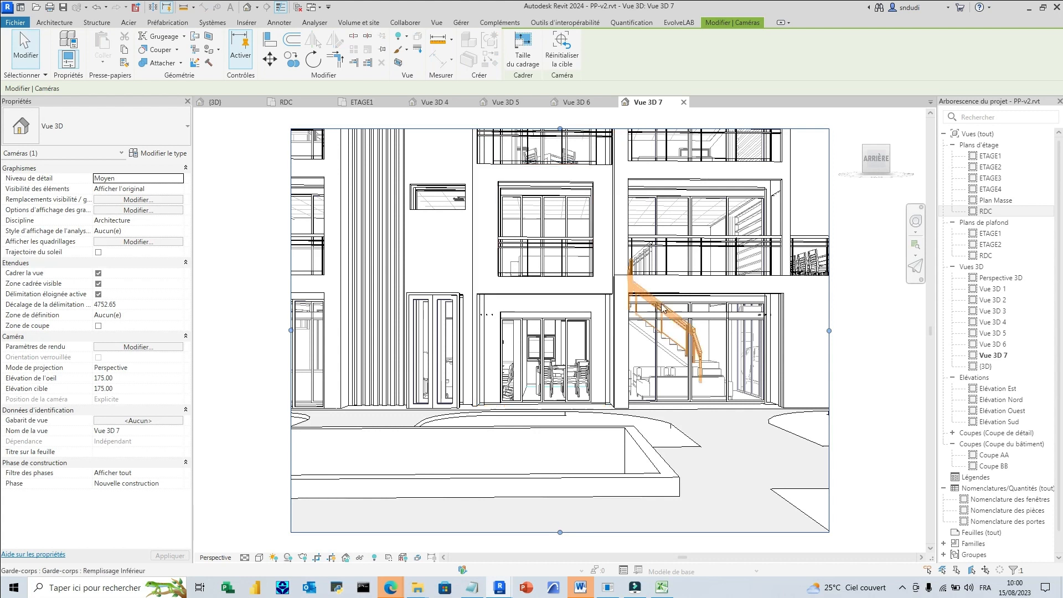
Resize the new camera view's crop region to 500 mm wide by 375 mm high, with the Champ de vision option.
{"action": "left_click", "coordinate": [523, 51]}
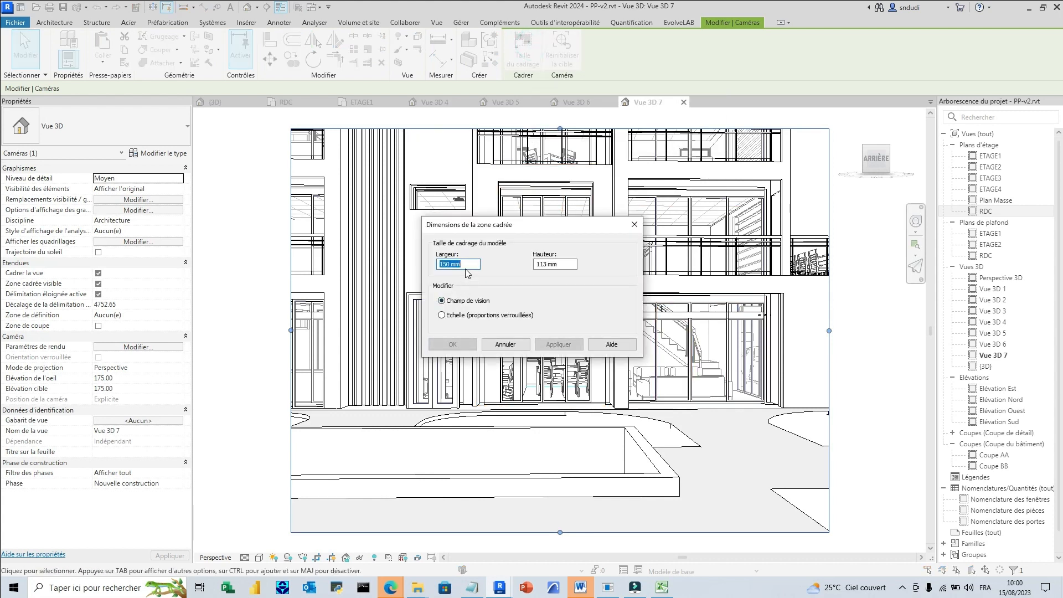
{"action": "type", "text": "500"}
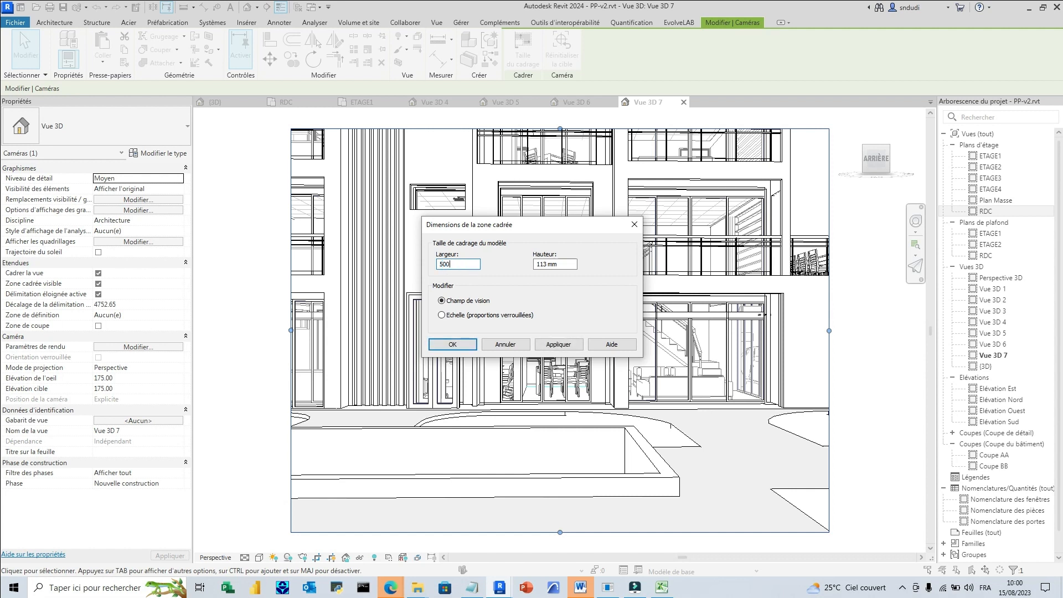
{"action": "left_click", "coordinate": [442, 315]}
{"action": "left_click_drag", "start_coordinate": [566, 264], "coordinate": [515, 271]}
{"action": "left_click", "coordinate": [464, 300]}
{"action": "left_click", "coordinate": [560, 345]}
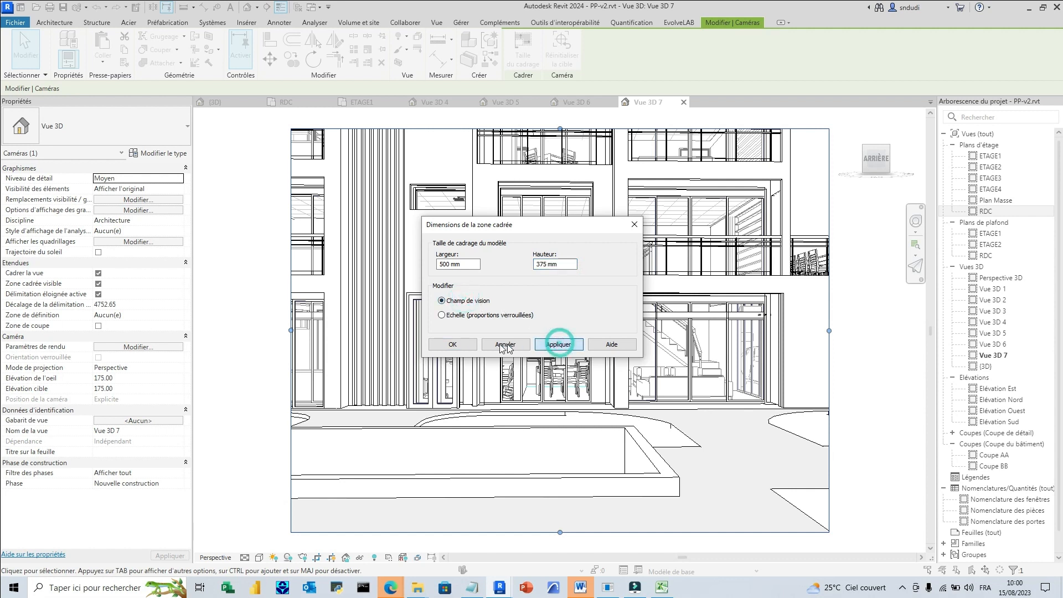
{"action": "left_click", "coordinate": [461, 348]}
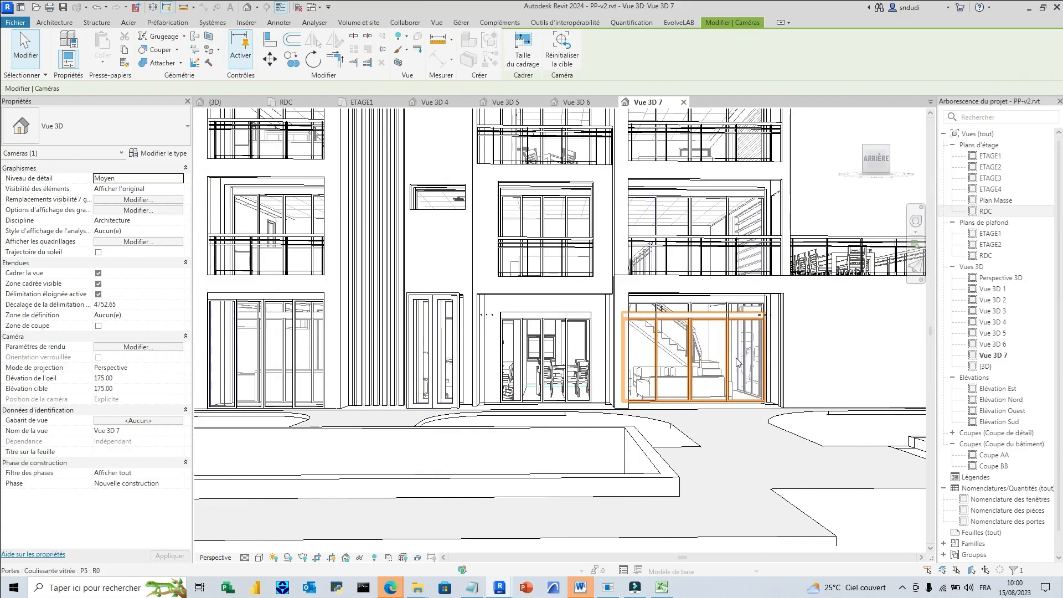
Examine the new camera view, covering the whole facade, the pool and the round gazebo.
{"action": "scroll", "coordinate": [673, 298], "scroll_direction": "down", "scroll_amount": 1}
{"action": "scroll", "coordinate": [673, 297], "scroll_direction": "down", "scroll_amount": 1}
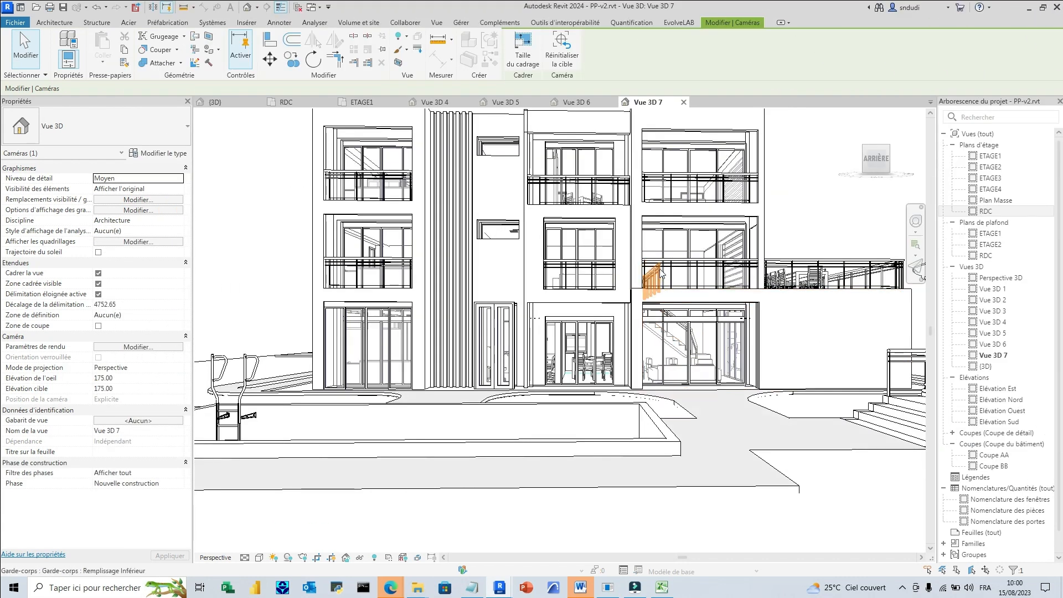
{"action": "middle_click_drag", "start_coordinate": [657, 287], "coordinate": [675, 310]}
{"action": "left_click", "coordinate": [833, 232]}
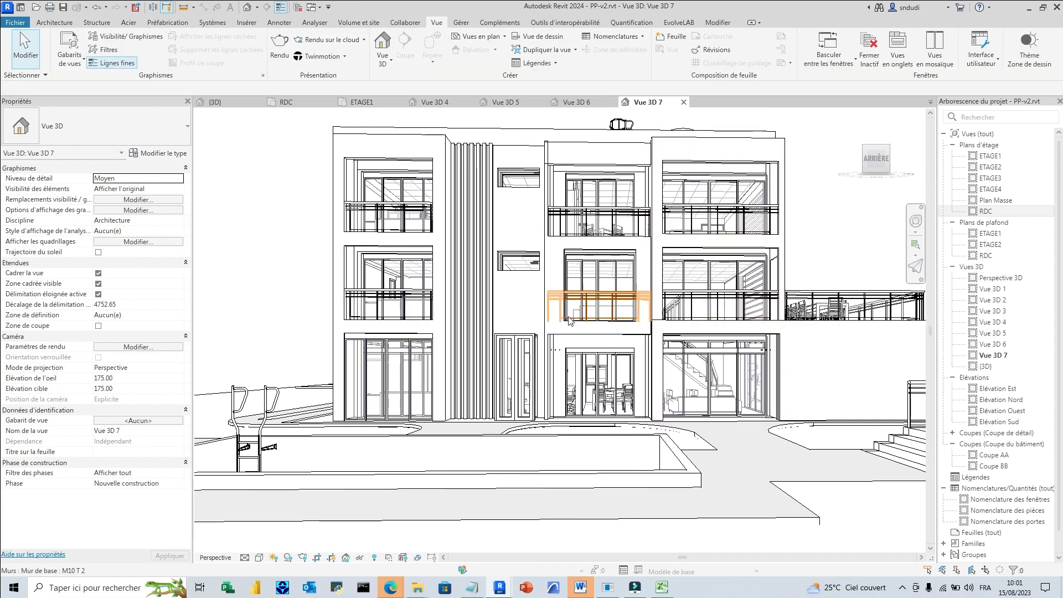
{"action": "scroll", "coordinate": [548, 316], "scroll_direction": "down", "scroll_amount": 1}
{"action": "middle_click_drag", "start_coordinate": [739, 289], "coordinate": [647, 302]}
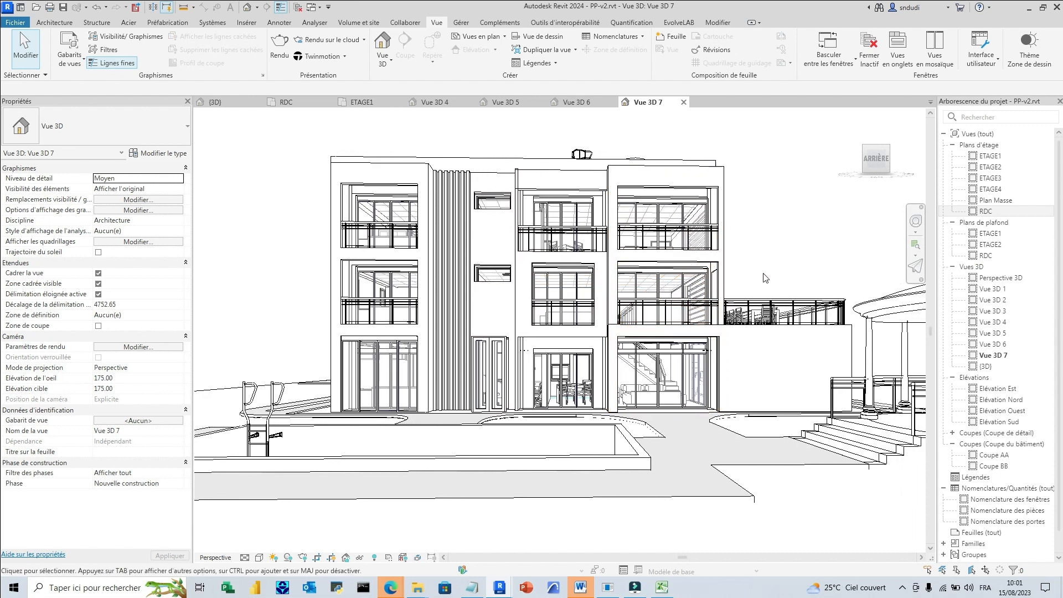
{"action": "middle_click_drag", "start_coordinate": [783, 280], "coordinate": [686, 269]}
{"action": "scroll", "coordinate": [765, 272], "scroll_direction": "down", "scroll_amount": 1}
{"action": "scroll", "coordinate": [737, 275], "scroll_direction": "down", "scroll_amount": 1}
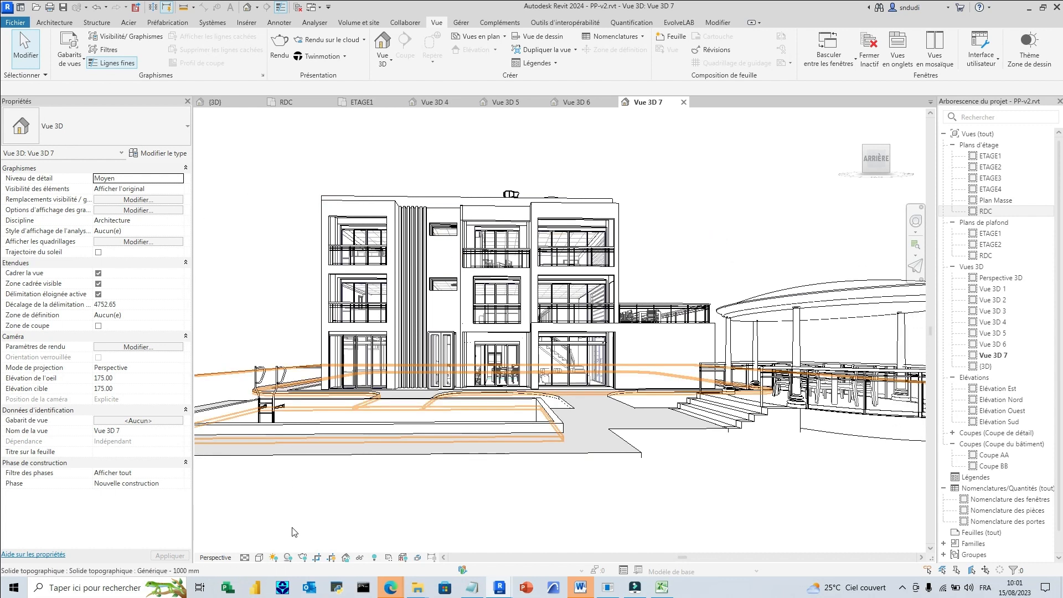
Set the camera view's detail level to Elevé and its visual style to Réaliste.
{"action": "left_click", "coordinate": [245, 556]}
{"action": "left_click", "coordinate": [258, 545]}
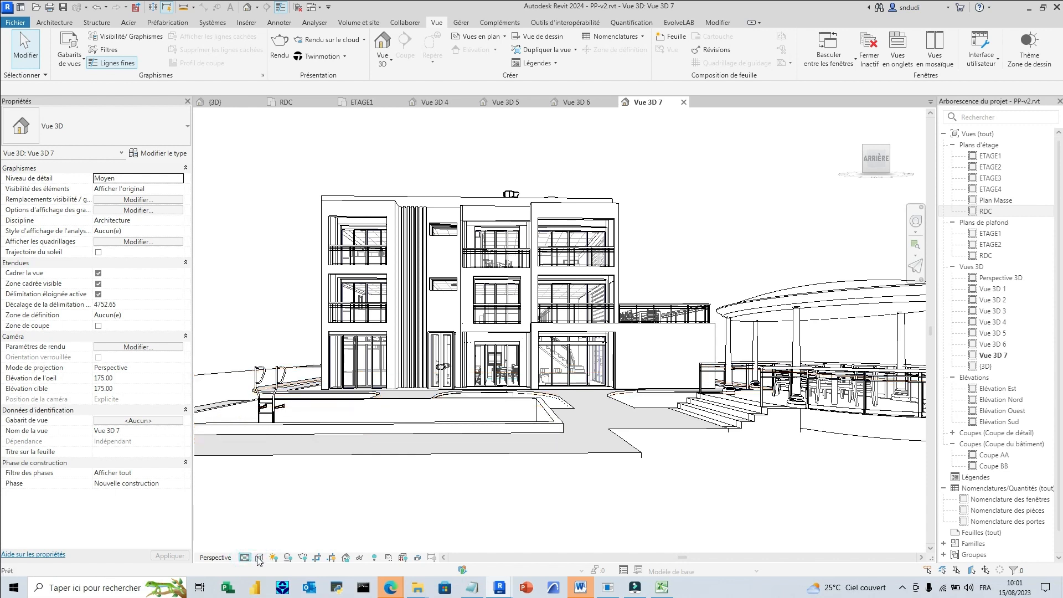
{"action": "left_click", "coordinate": [259, 557]}
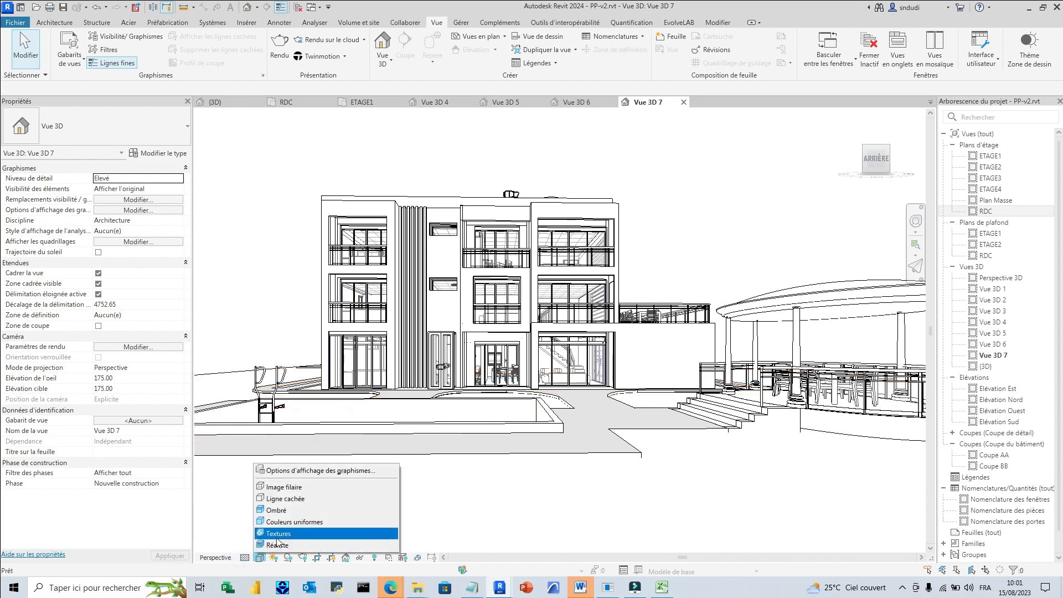
{"action": "left_click", "coordinate": [284, 544]}
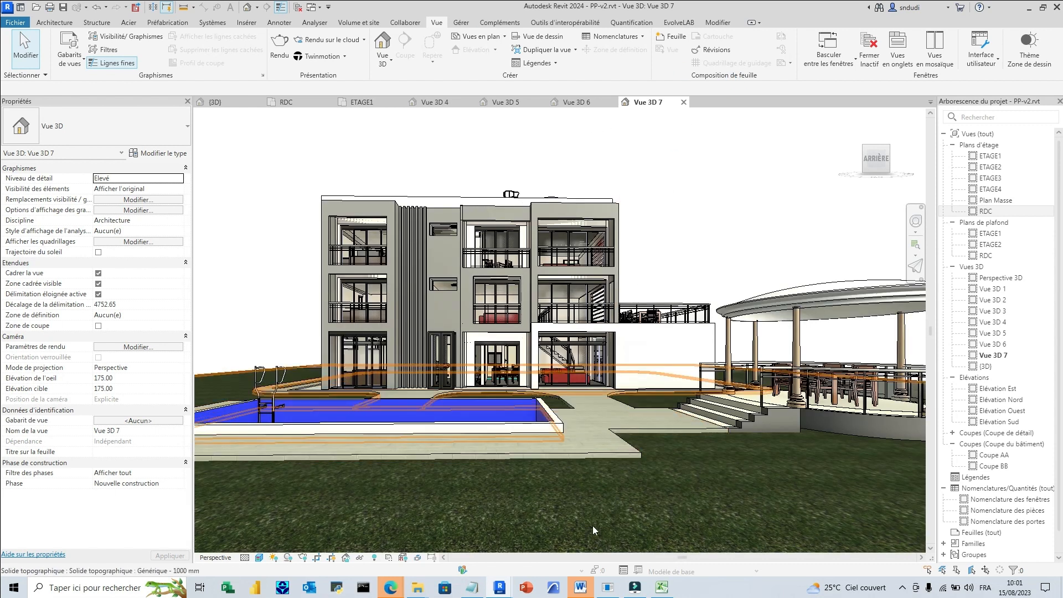
{"action": "mouse_move", "coordinate": [514, 584]}
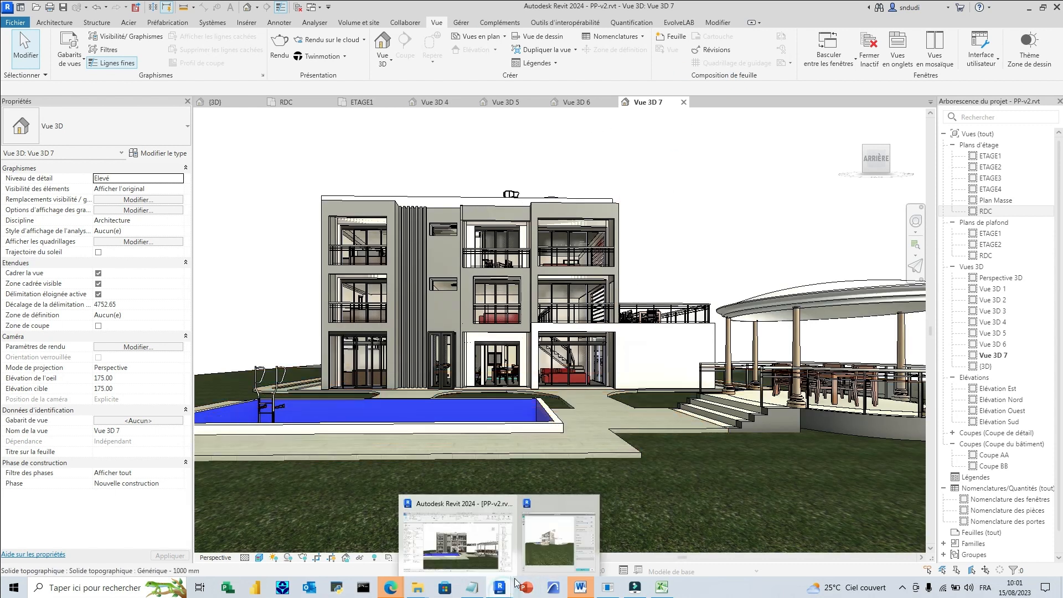
{"action": "left_click", "coordinate": [536, 561]}
{"action": "left_click", "coordinate": [994, 8]}
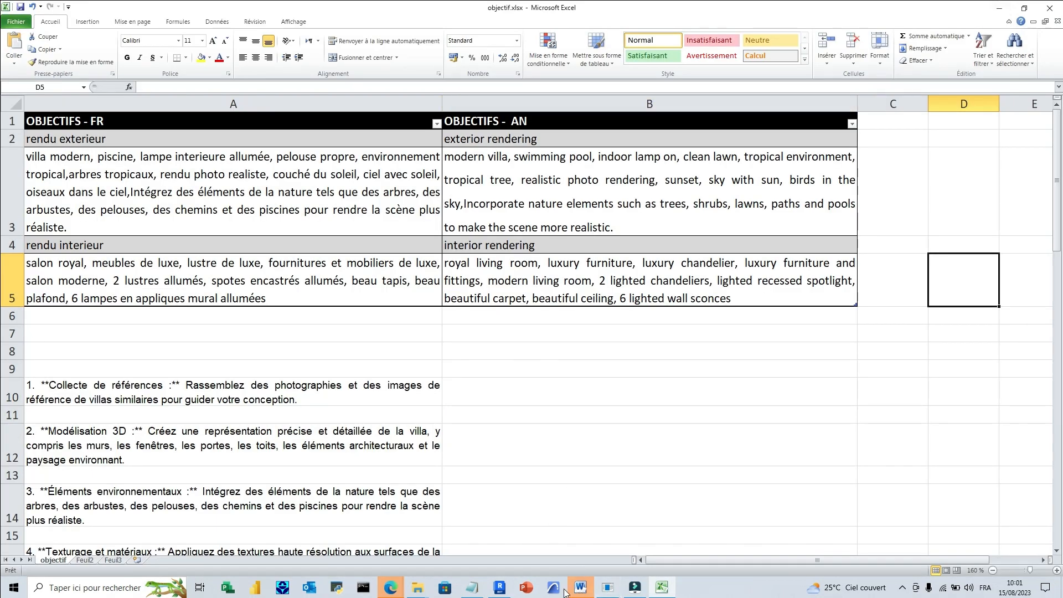
{"action": "left_click", "coordinate": [499, 587]}
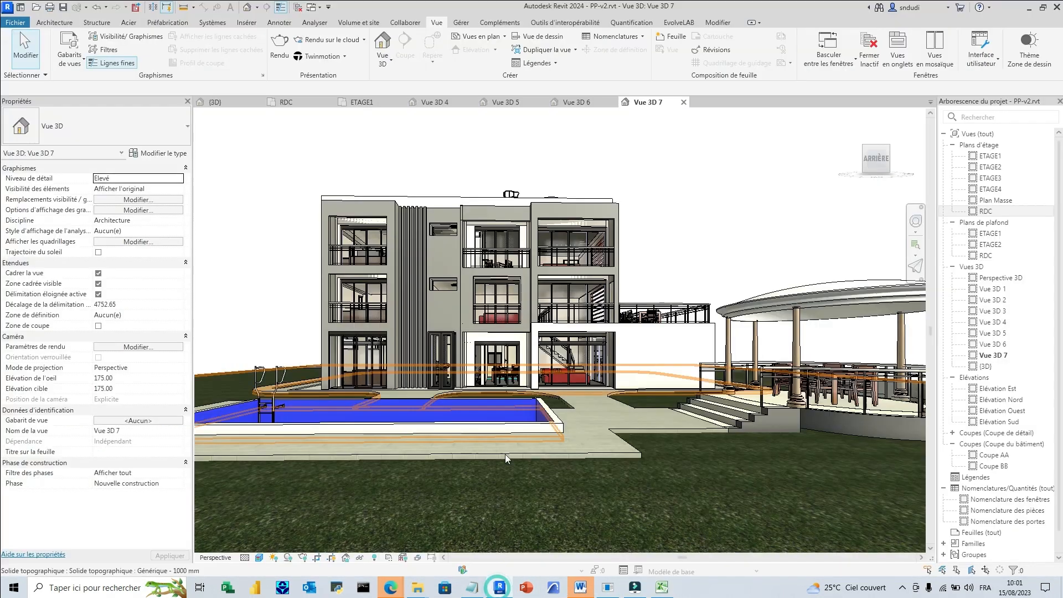
In EvolveLAB Veras, set Geometry Override to 50 and Material Override to 75, and enable Turbo Nature.
{"action": "left_click", "coordinate": [679, 22]}
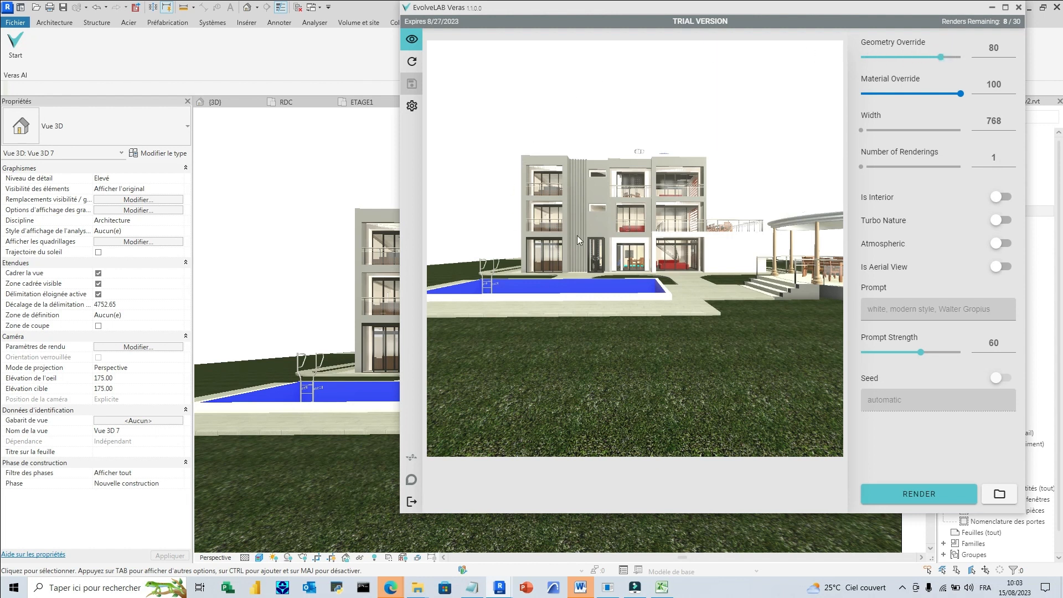
{"action": "left_click_drag", "start_coordinate": [943, 57], "coordinate": [907, 56]}
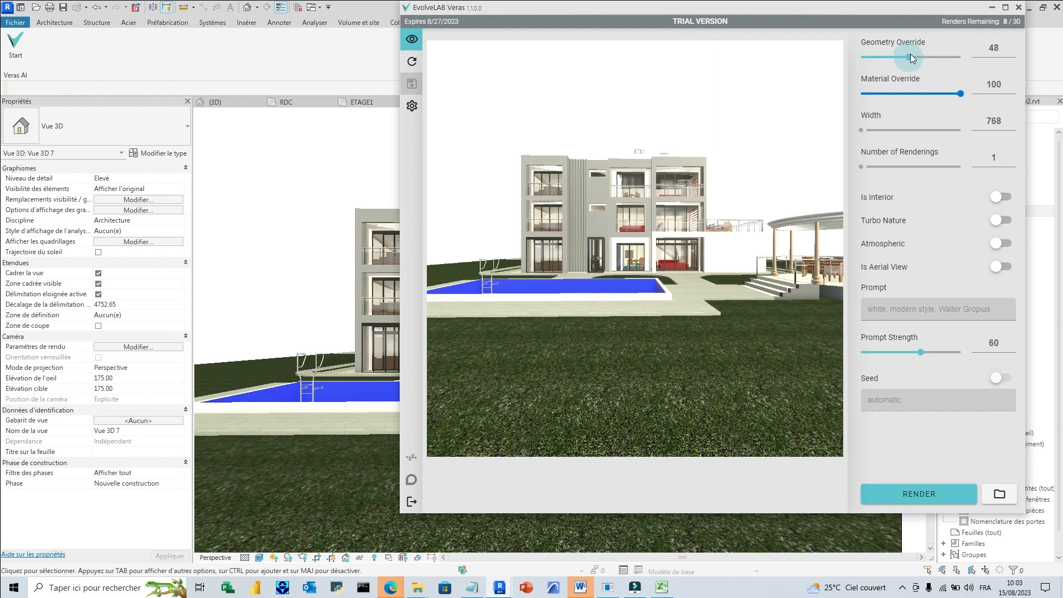
{"action": "left_click_drag", "start_coordinate": [911, 54], "coordinate": [912, 54]}
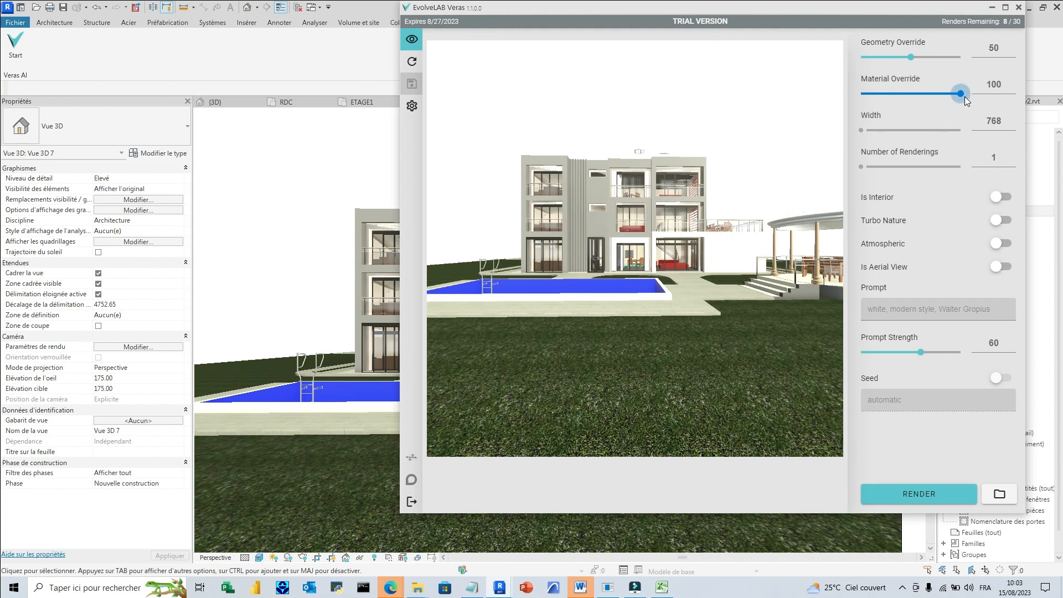
{"action": "left_click_drag", "start_coordinate": [964, 97], "coordinate": [943, 96]}
{"action": "mouse_move", "coordinate": [968, 160]}
{"action": "left_click", "coordinate": [1002, 220]}
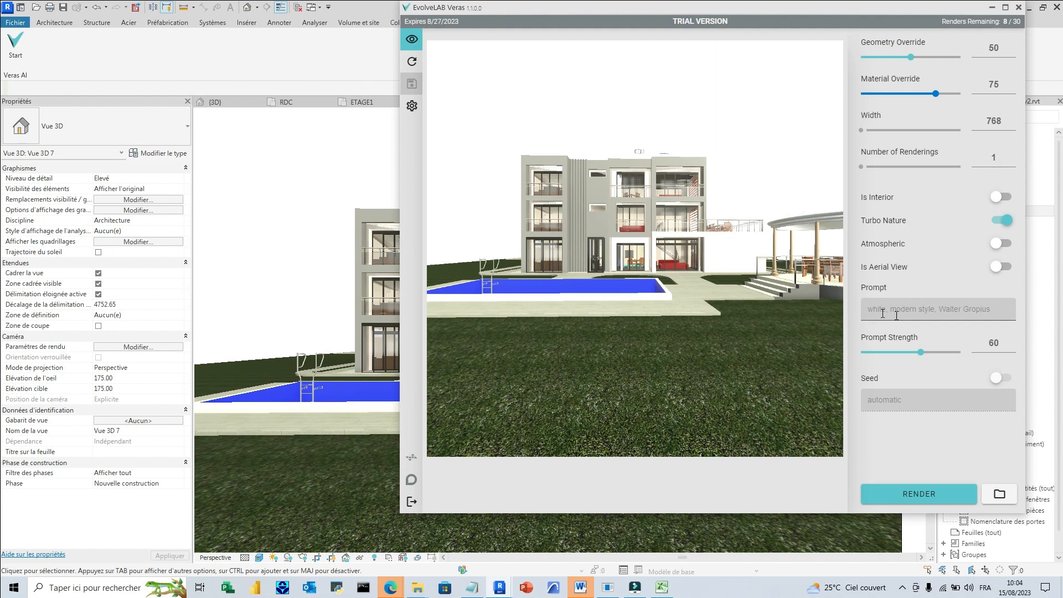
Switch to Excel and copy the English exterior rendering prompt from cell B3 of objectif.xlsx.
{"action": "left_click", "coordinate": [662, 588]}
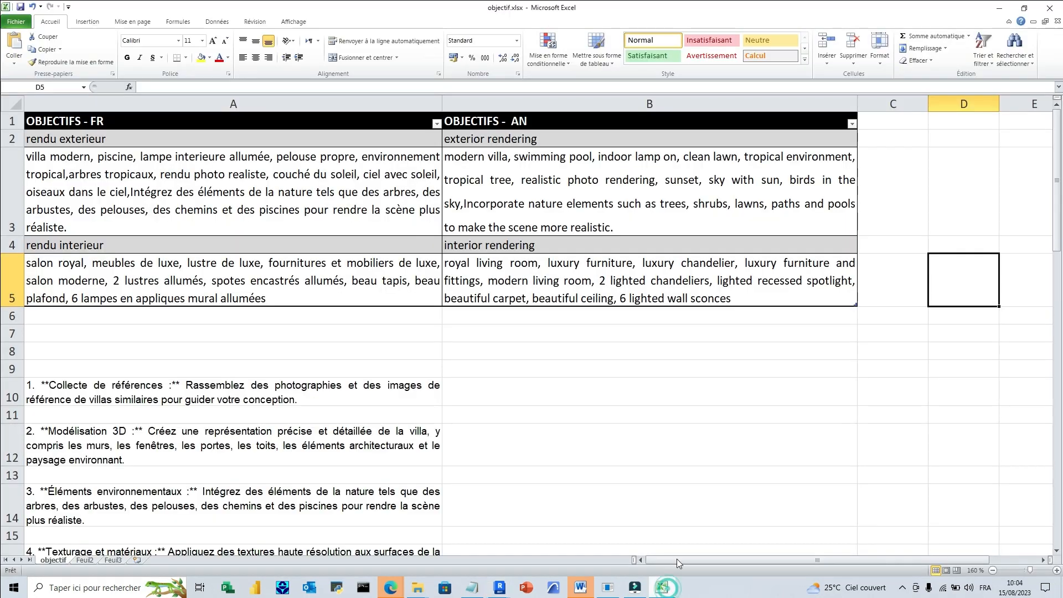
{"action": "left_click", "coordinate": [583, 222]}
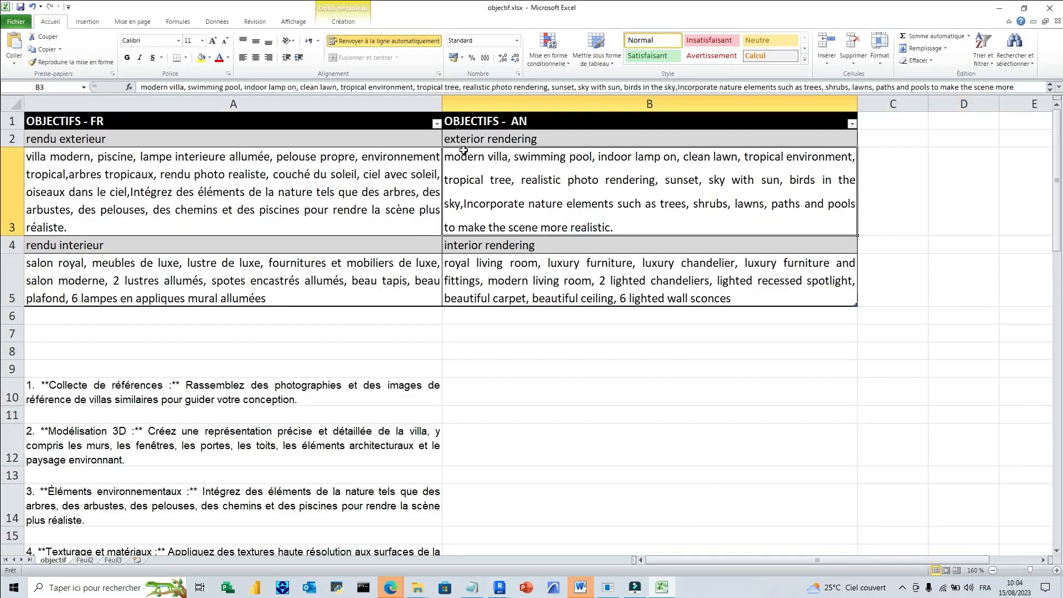
{"action": "left_click_drag", "start_coordinate": [423, 87], "coordinate": [410, 93]}
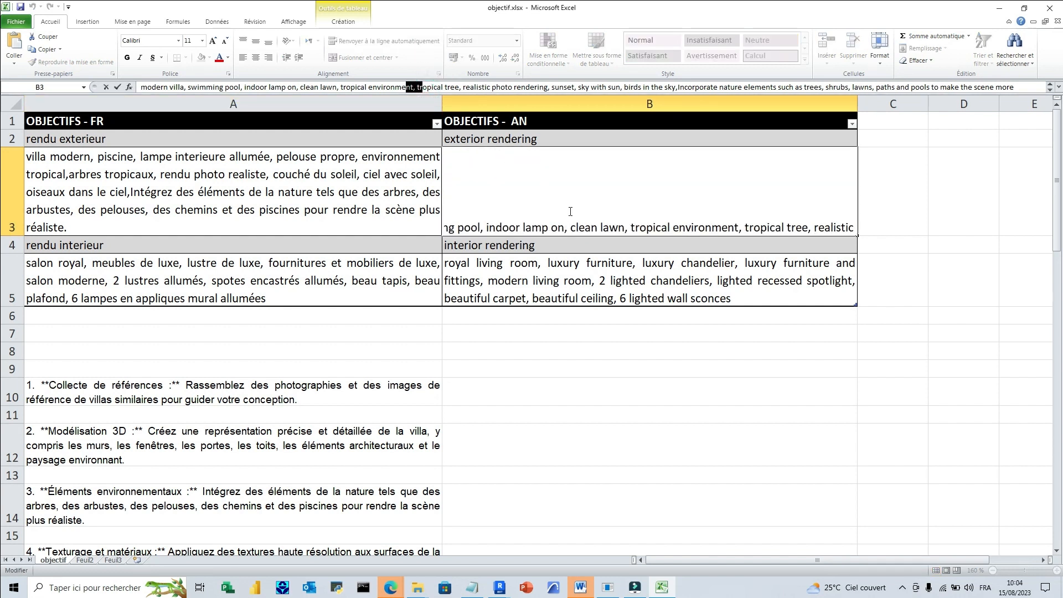
{"action": "key", "text": "Escape"}
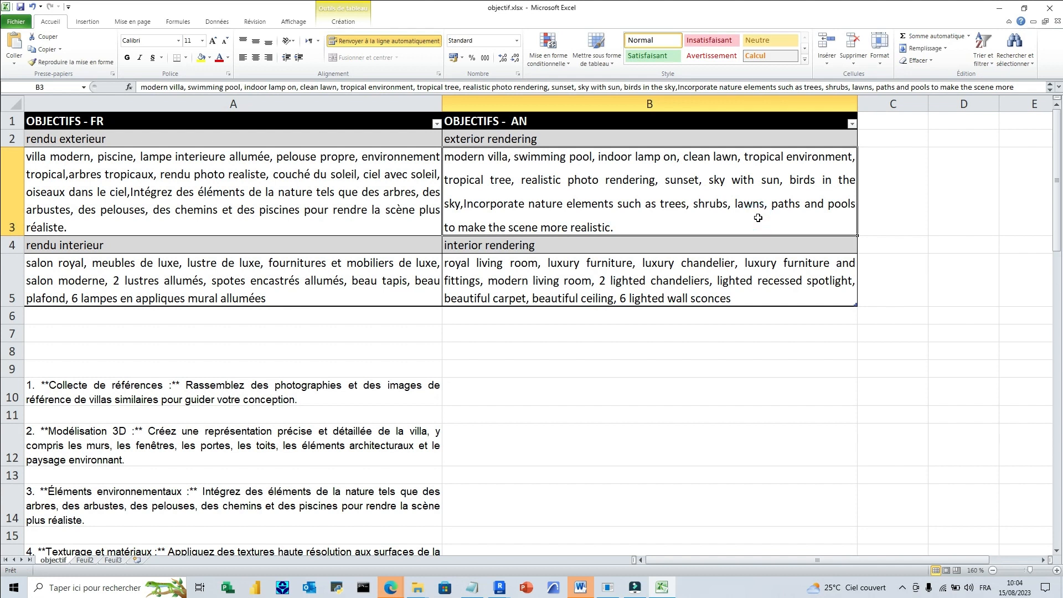
{"action": "key", "text": "ctrl+c"}
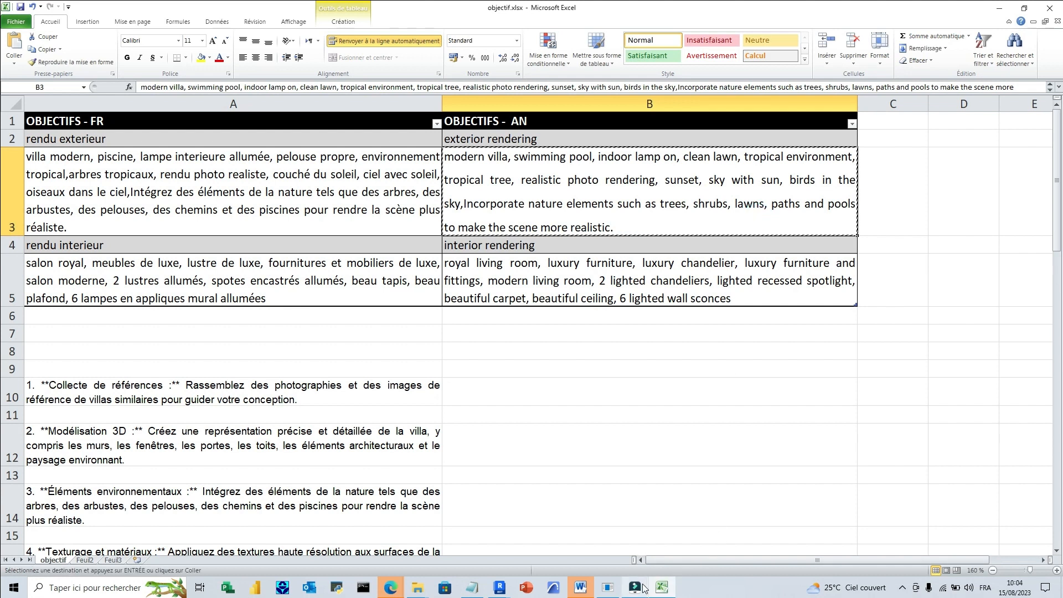
Switch back to EvolveLAB Veras and paste the copied "modern villa, swimming pool, indoor lamp on..." text as the prompt.
{"action": "mouse_move", "coordinate": [500, 588]}
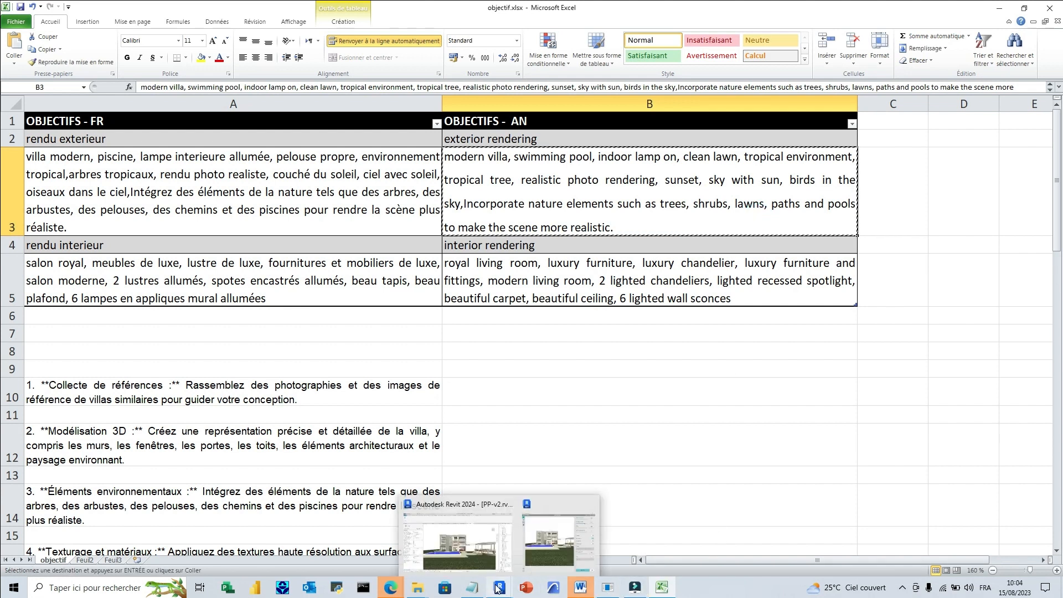
{"action": "left_click", "coordinate": [570, 537]}
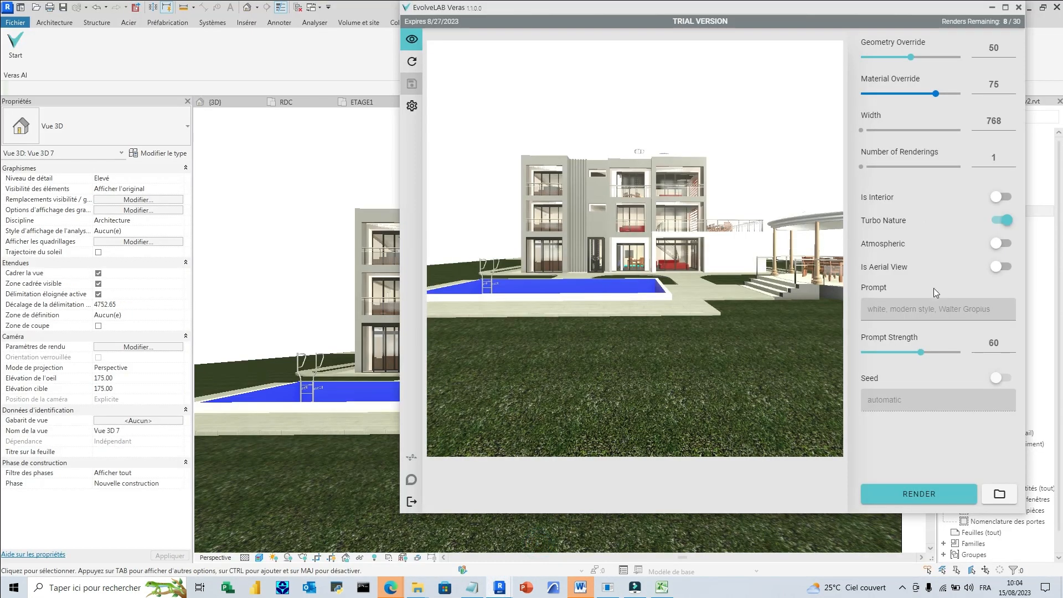
{"action": "left_click", "coordinate": [916, 309]}
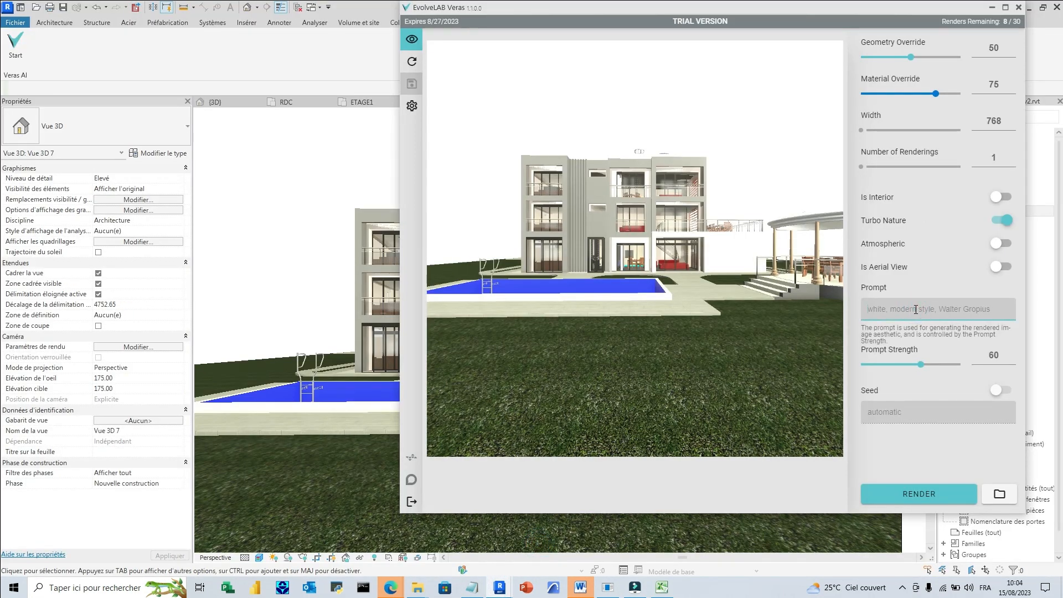
{"action": "key", "text": "ctrl+v"}
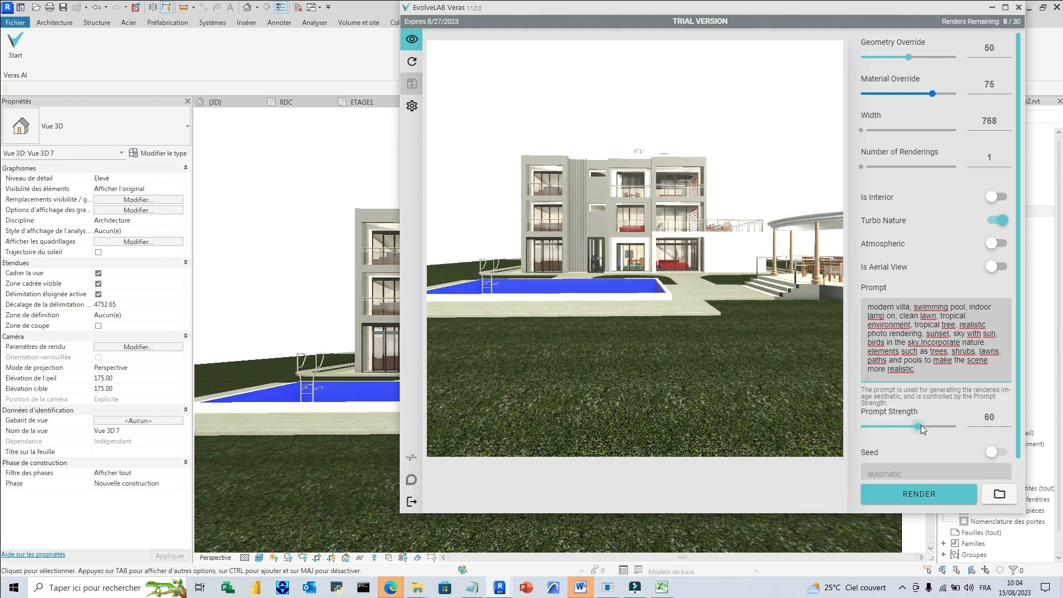
Set Prompt Strength to 90 and render the exterior view.
{"action": "left_click_drag", "start_coordinate": [920, 427], "coordinate": [947, 430]}
{"action": "left_click", "coordinate": [914, 495]}
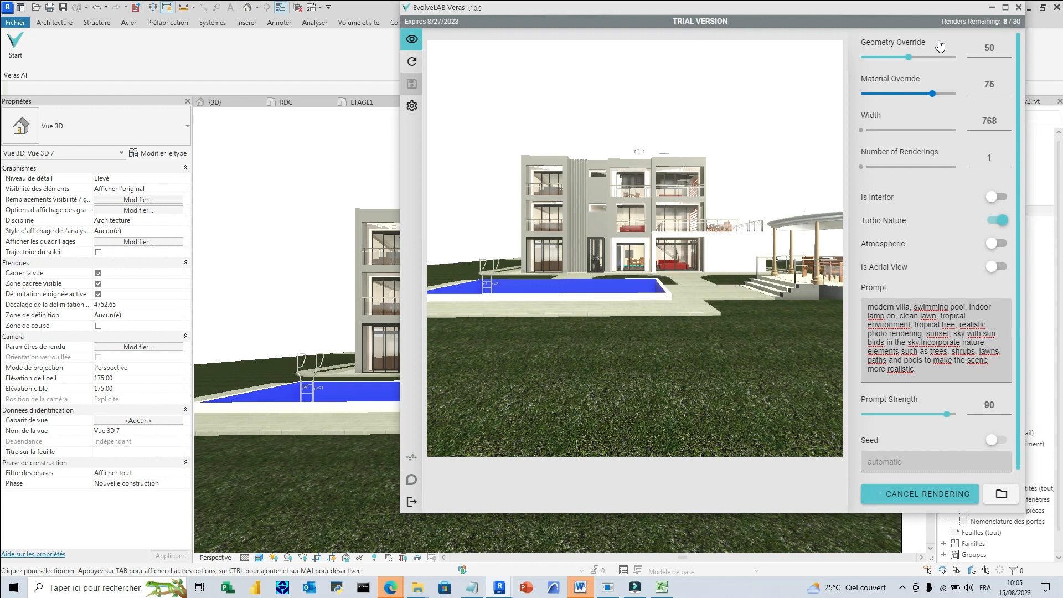
{"action": "mouse_move", "coordinate": [941, 46]}
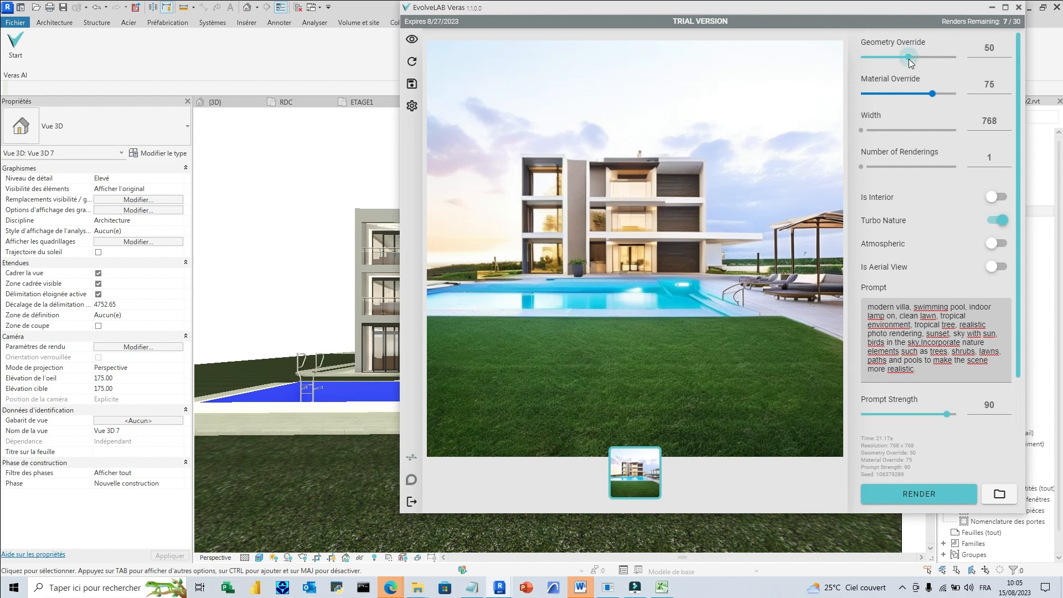
Set Geometry Override and Material Override to 80 each and render the exterior view again.
{"action": "left_click_drag", "start_coordinate": [920, 59], "coordinate": [937, 58]}
{"action": "left_click_drag", "start_coordinate": [934, 96], "coordinate": [939, 95]}
{"action": "left_click", "coordinate": [949, 497]}
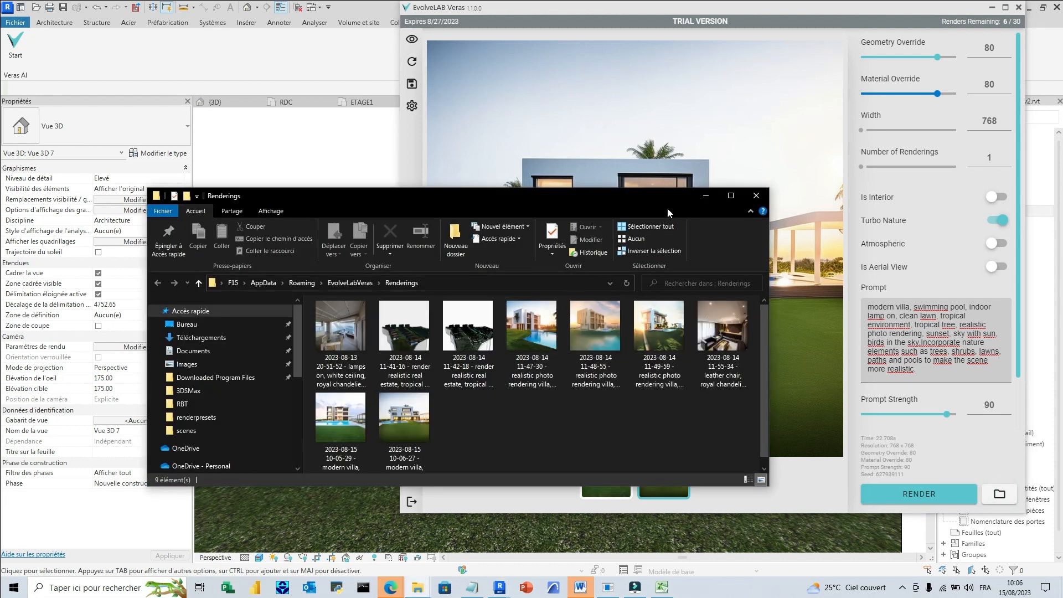
Review the exterior villa images in the saved Renderings folder, from the 2023-08-14 renders to the two from 2023-08-15.
{"action": "left_click", "coordinate": [535, 343]}
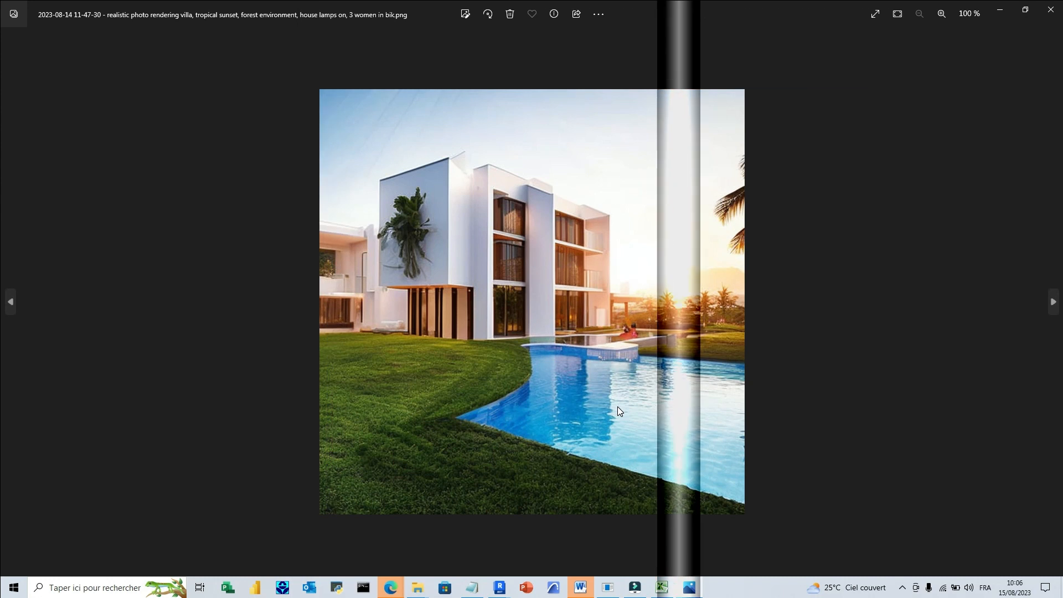
{"action": "key", "text": "Right"}
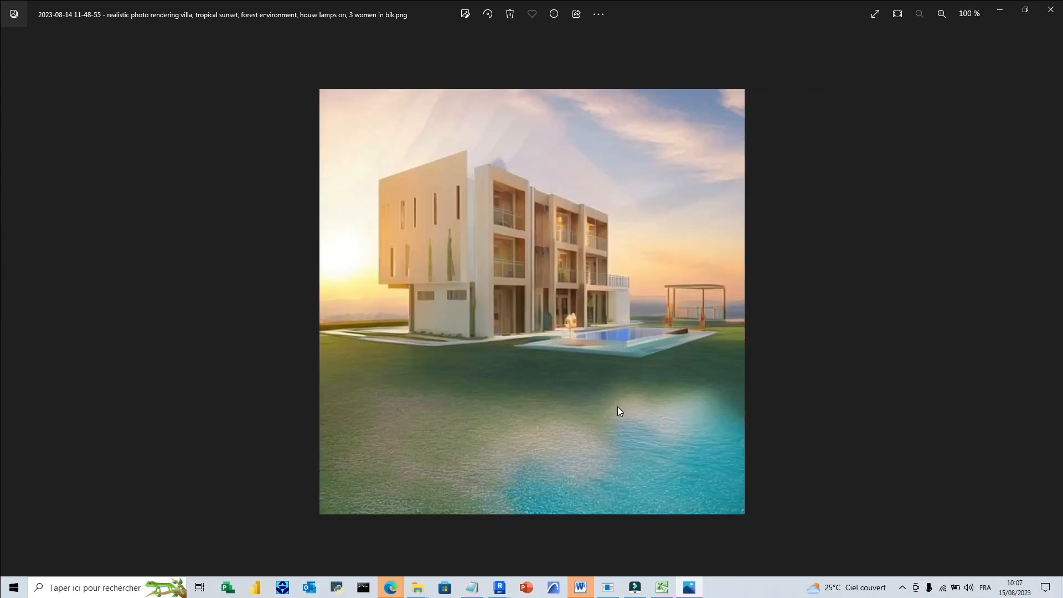
{"action": "key", "text": "Right"}
{"action": "key", "text": "Left"}
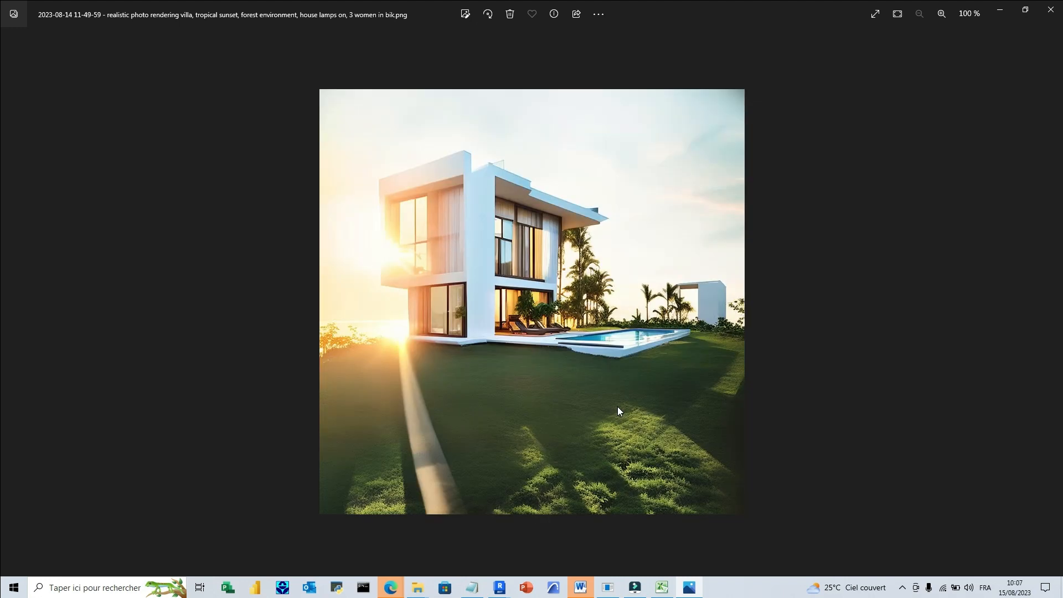
{"action": "key", "text": "Right"}
{"action": "key", "text": "Left"}
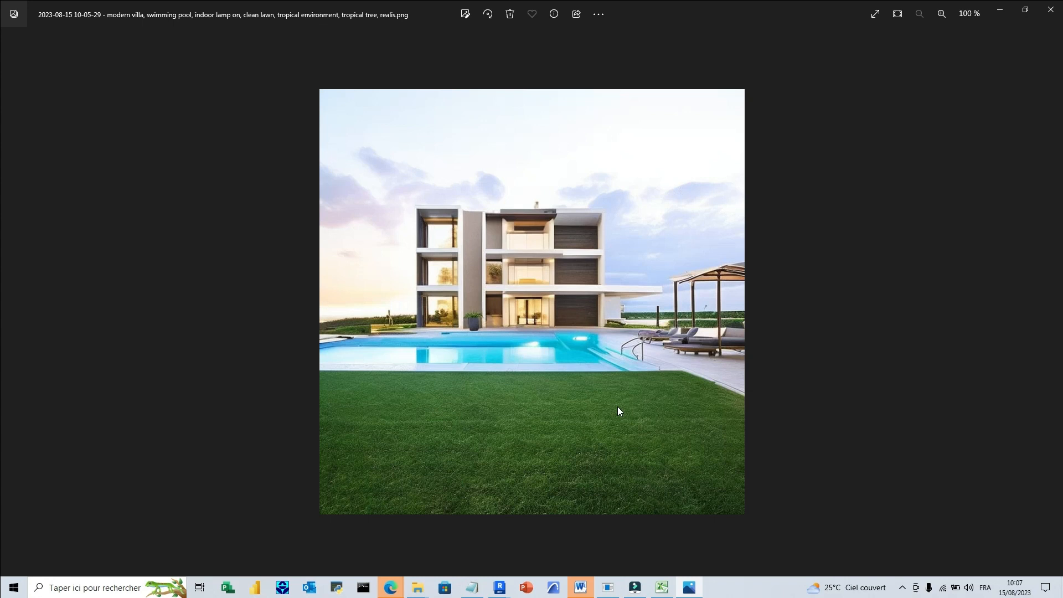
{"action": "key", "text": "Right"}
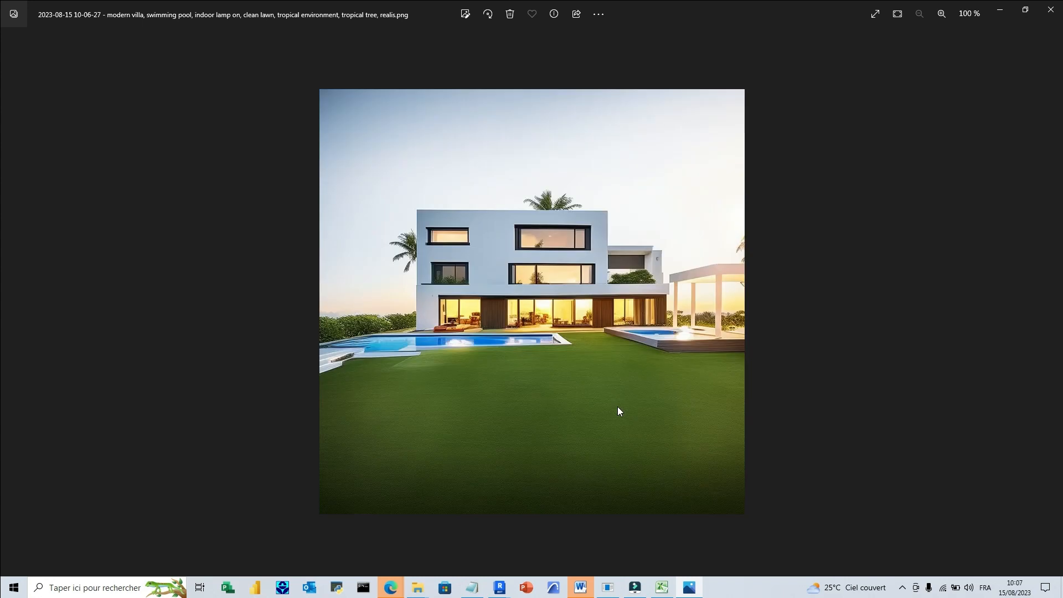
{"action": "left_click", "coordinate": [1004, 10]}
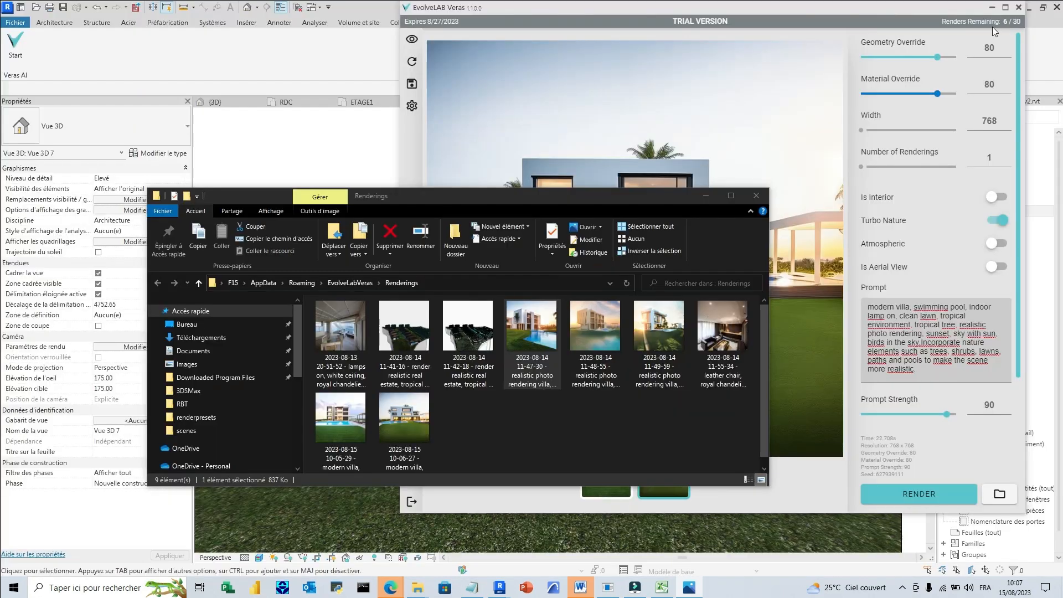
{"action": "left_click", "coordinate": [708, 202]}
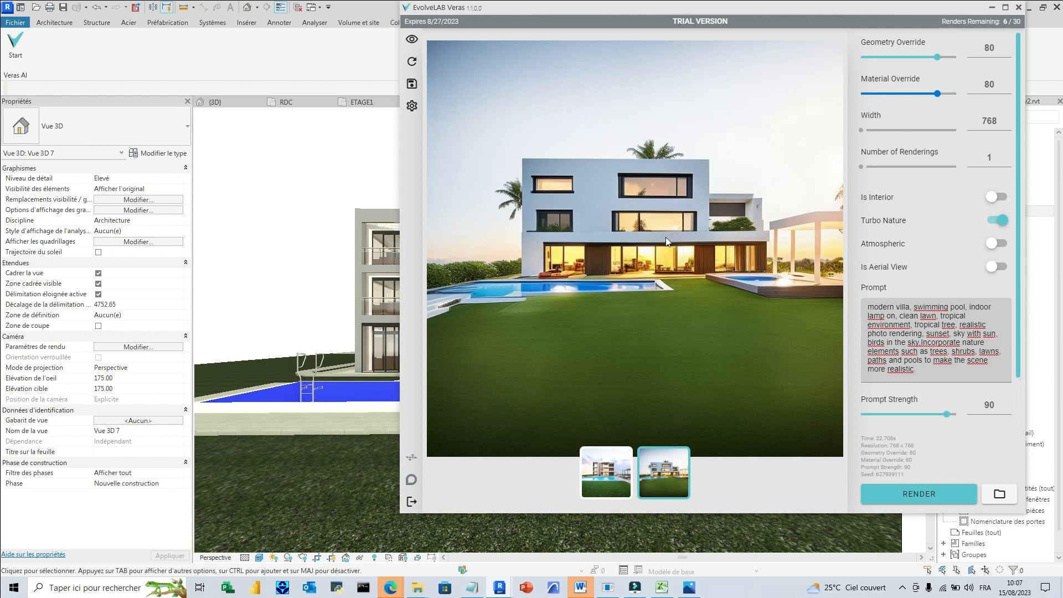
Set Geometry Override and Material Override to 0 in Veras and close its window.
{"action": "left_click_drag", "start_coordinate": [937, 57], "coordinate": [863, 58]}
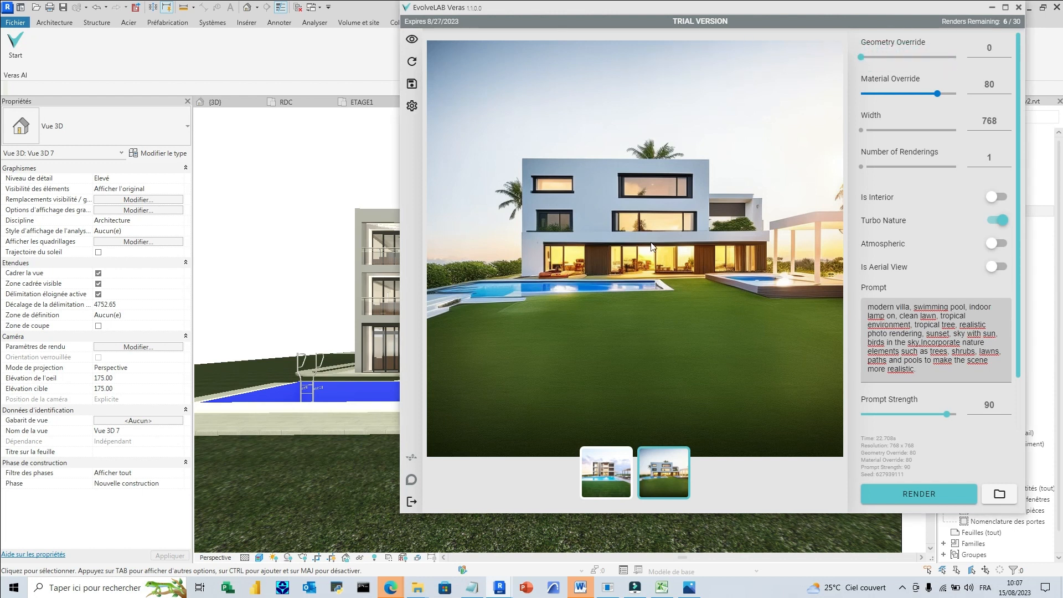
{"action": "left_click_drag", "start_coordinate": [939, 96], "coordinate": [853, 88]}
{"action": "left_click_drag", "start_coordinate": [584, 5], "coordinate": [538, 270]}
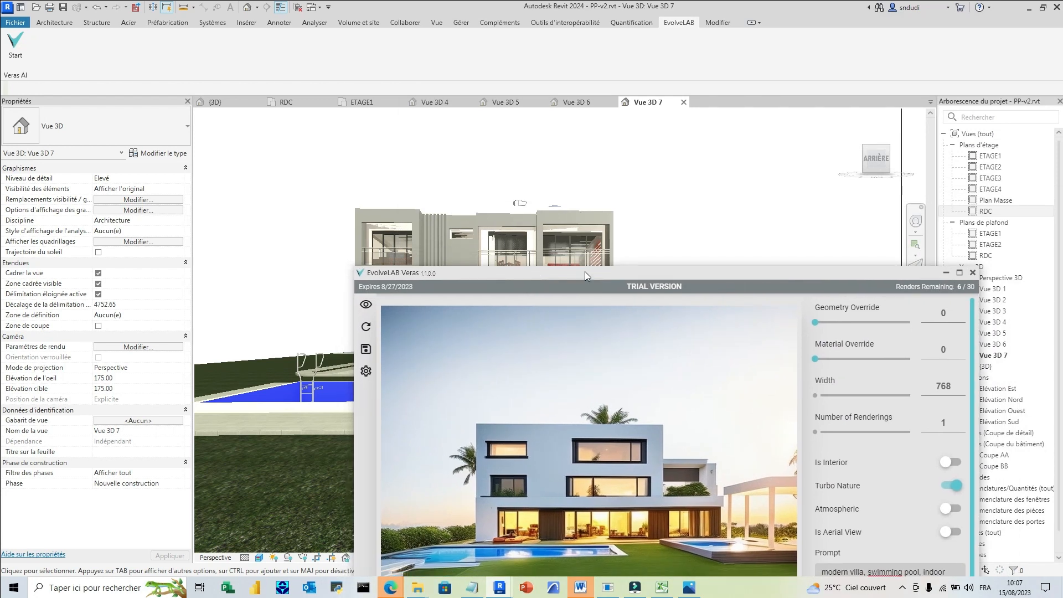
{"action": "left_click_drag", "start_coordinate": [585, 271], "coordinate": [644, 114]}
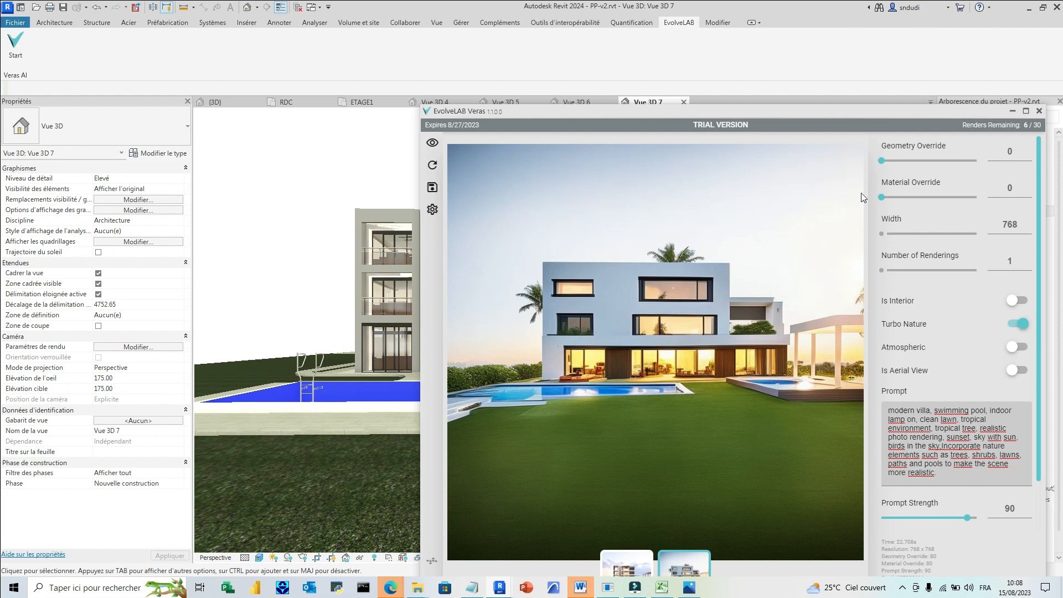
{"action": "left_click", "coordinate": [1040, 111]}
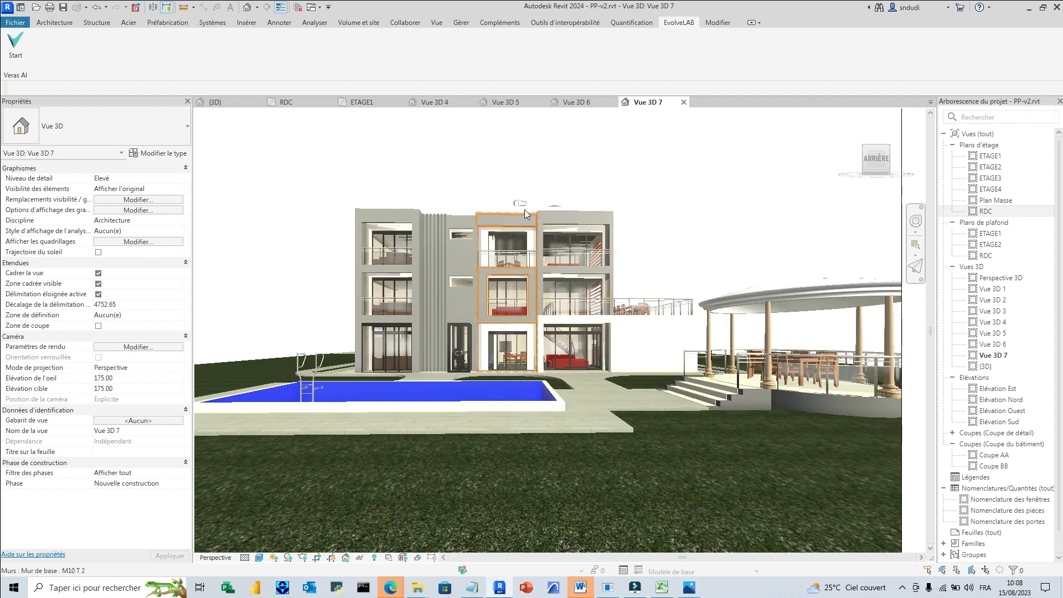
In the RDC floor plan, place a camera inside the living area, aimed at the glazed doors toward the garage.
{"action": "left_click", "coordinate": [292, 102]}
{"action": "scroll", "coordinate": [501, 305], "scroll_direction": "up", "scroll_amount": 3}
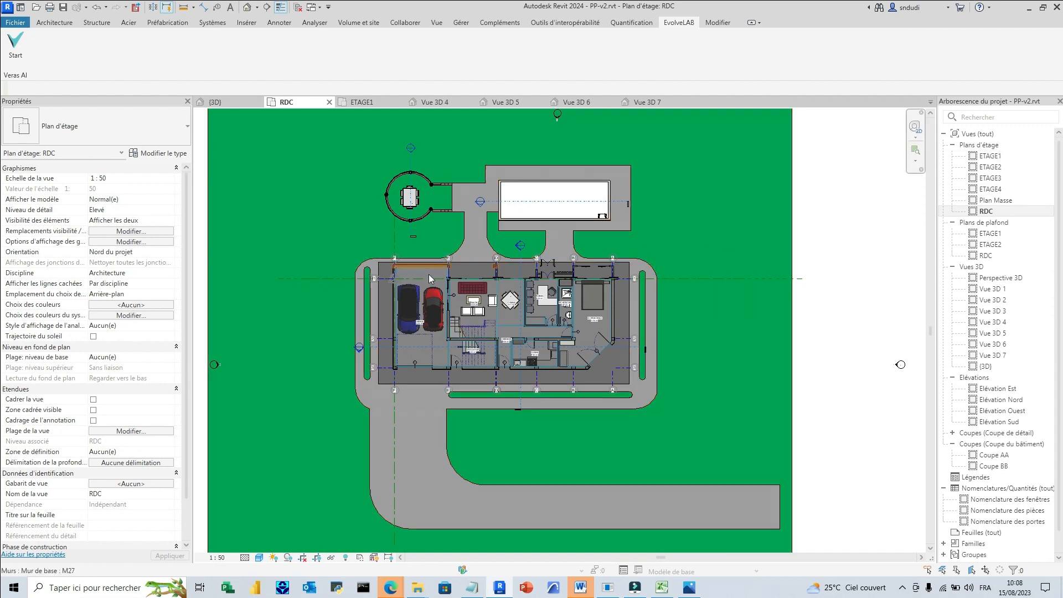
{"action": "left_click", "coordinate": [437, 23]}
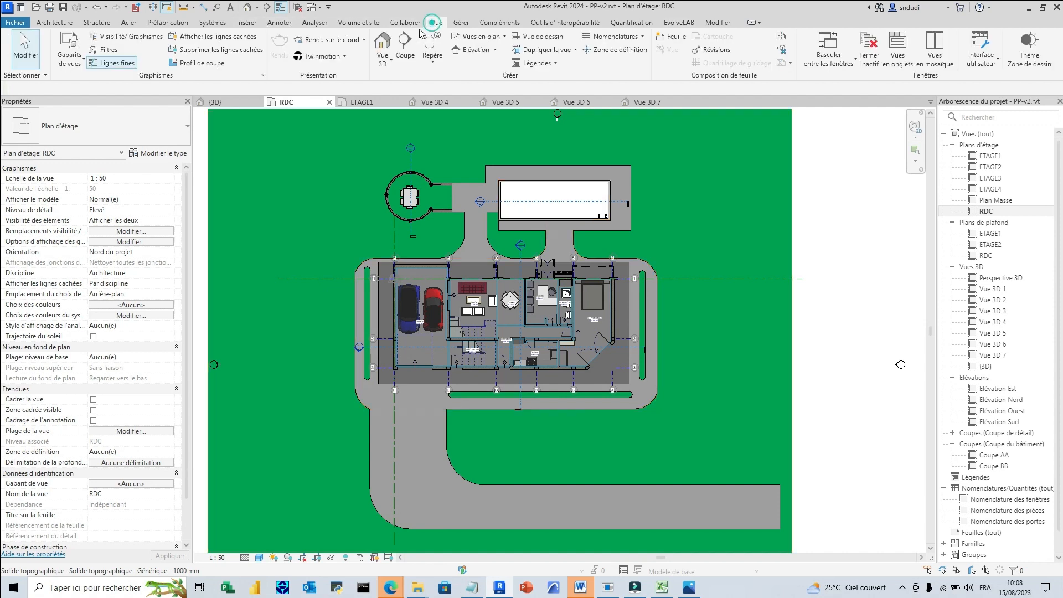
{"action": "left_click", "coordinate": [391, 59]}
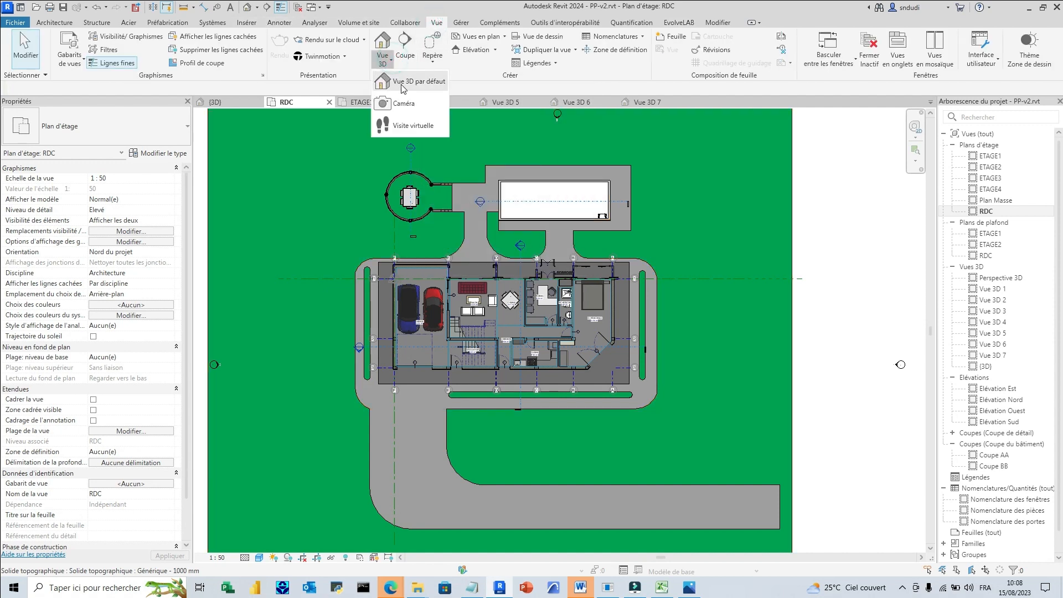
{"action": "left_click", "coordinate": [404, 102]}
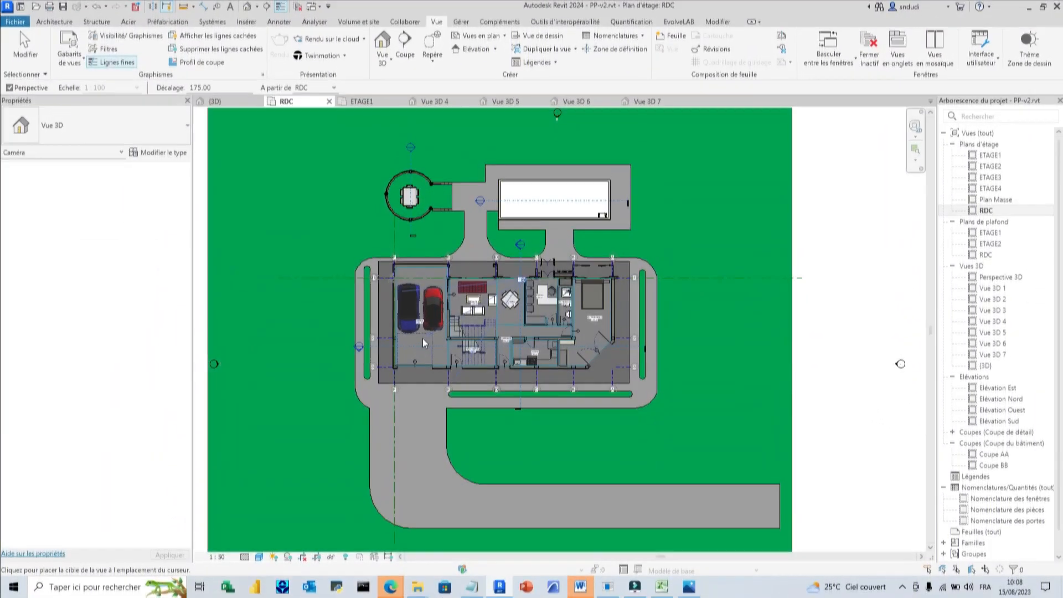
{"action": "left_click", "coordinate": [403, 347]}
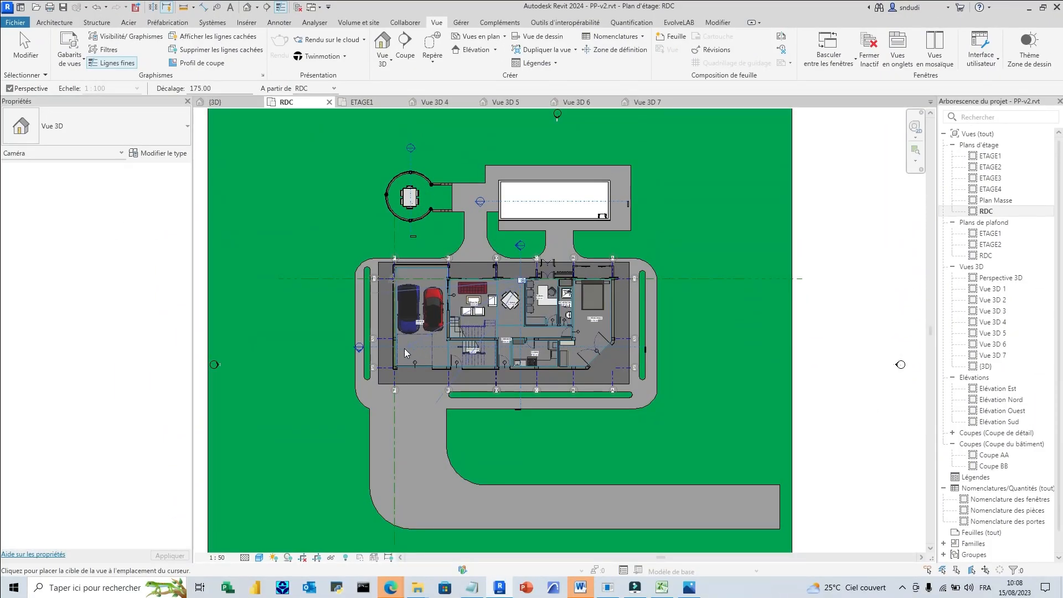
{"action": "left_click", "coordinate": [433, 347]}
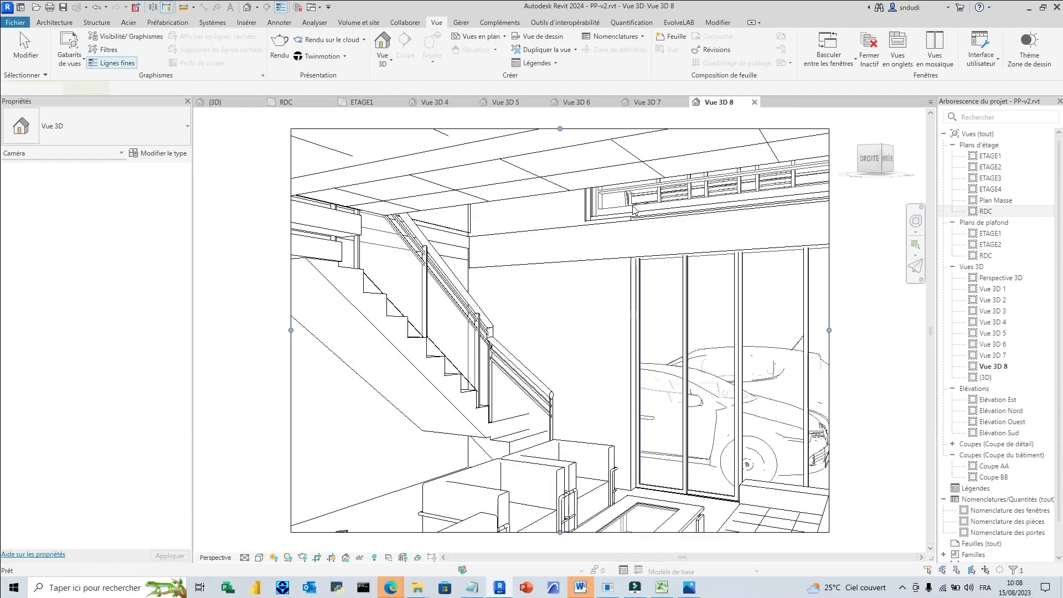
Resize the interior camera view's crop region to 300 mm wide by 225 mm high, with the Champ de vision option.
{"action": "left_click", "coordinate": [523, 55]}
{"action": "type", "text": "300"}
{"action": "left_click", "coordinate": [454, 302]}
{"action": "left_click", "coordinate": [558, 344]}
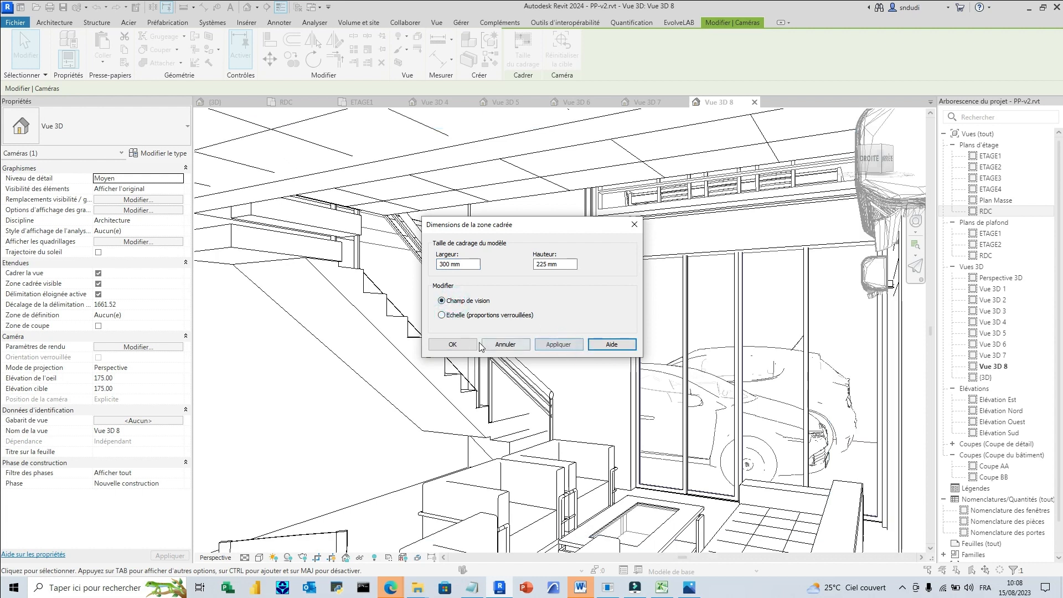
{"action": "left_click", "coordinate": [453, 344]}
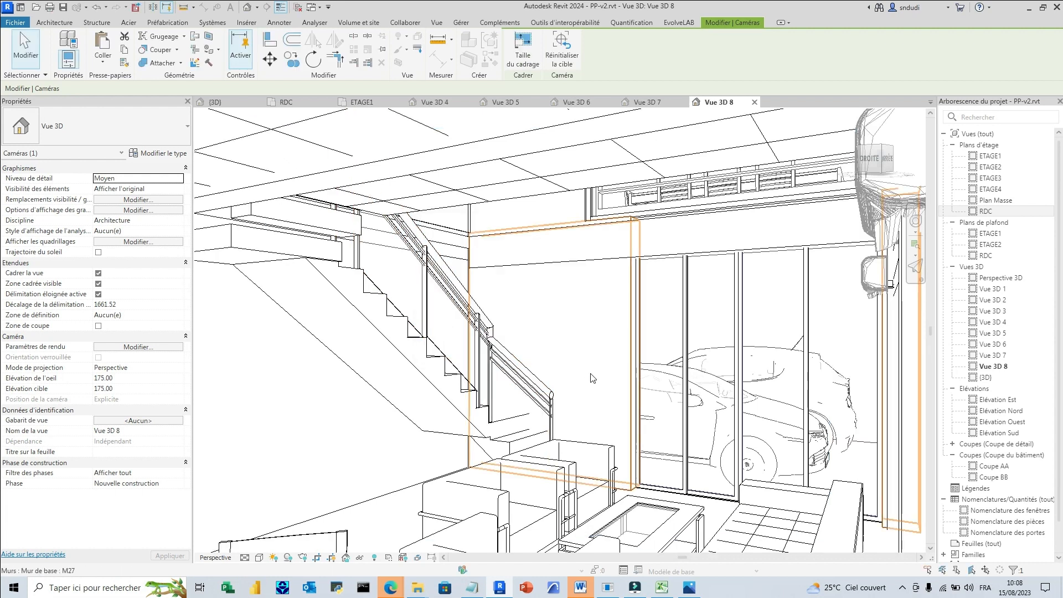
Enlarge the interior camera view's crop region to 550 mm wide by 413 mm high, with the Champ de vision option.
{"action": "scroll", "coordinate": [593, 381], "scroll_direction": "down", "scroll_amount": 2}
{"action": "scroll", "coordinate": [616, 390], "scroll_direction": "down", "scroll_amount": 3}
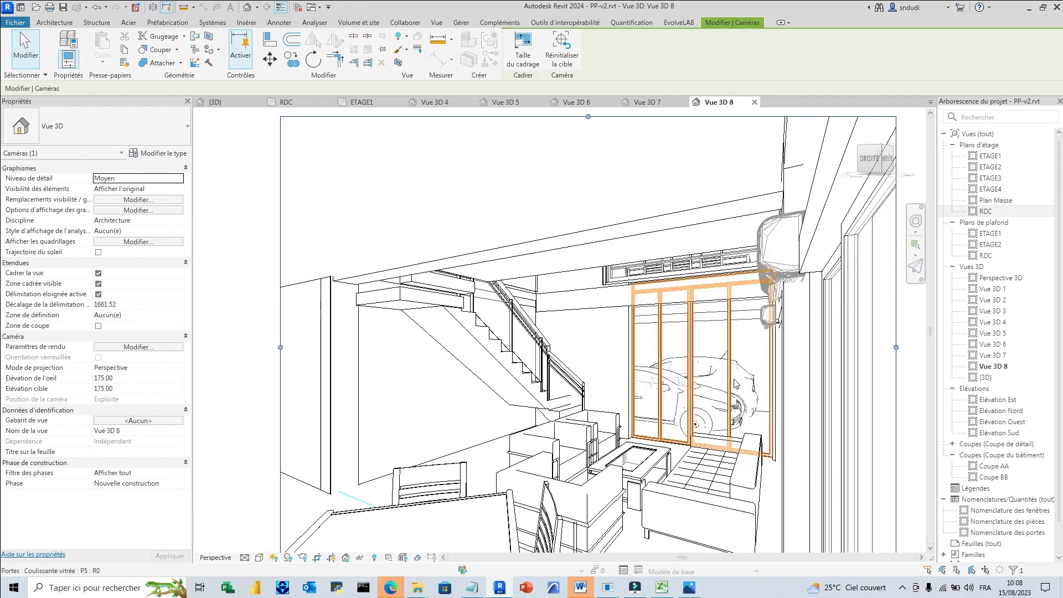
{"action": "left_click", "coordinate": [523, 56]}
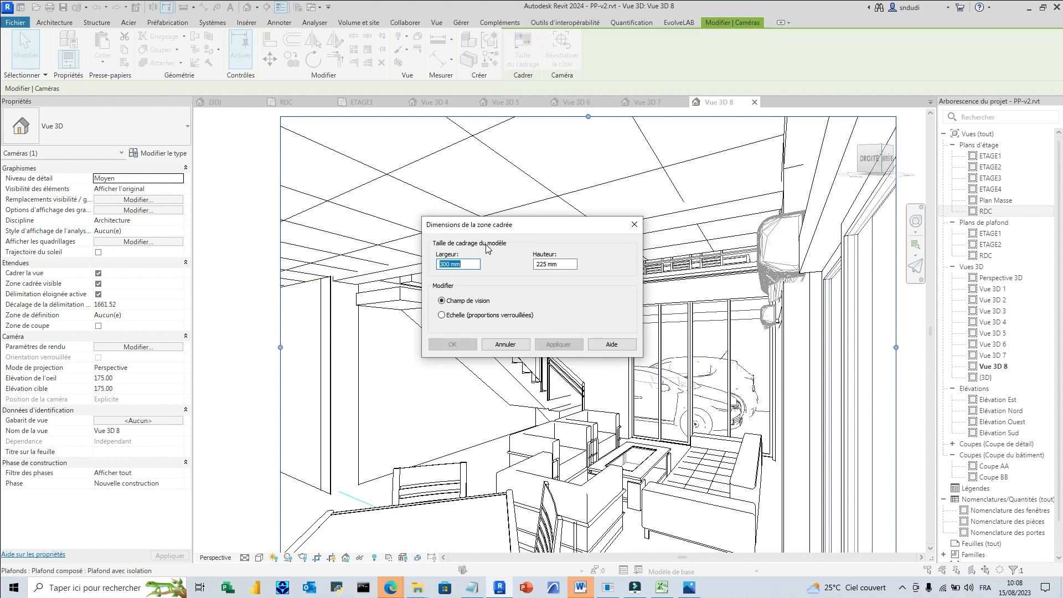
{"action": "type", "text": "550"}
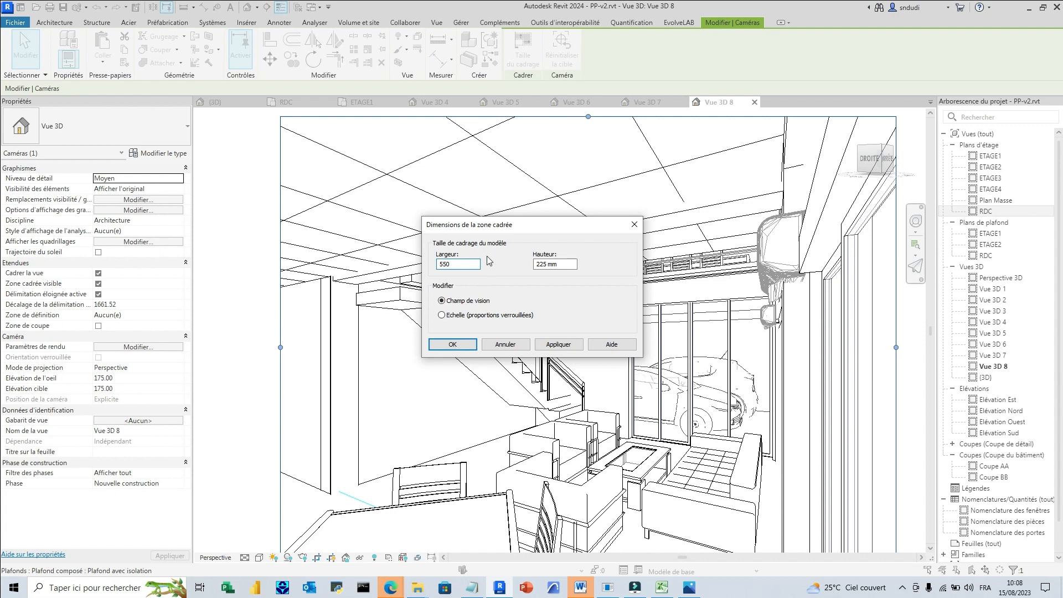
{"action": "left_click", "coordinate": [455, 301]}
{"action": "left_click", "coordinate": [558, 345]}
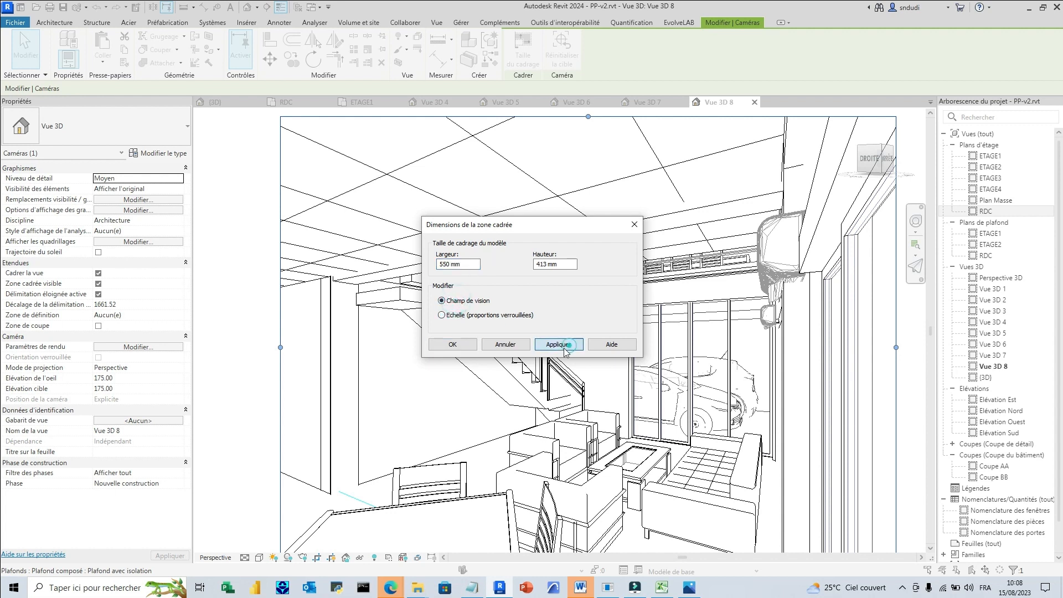
Accept the interior view's crop size, then set its detail level to Elevé and visual style to Réaliste.
{"action": "left_click", "coordinate": [468, 344]}
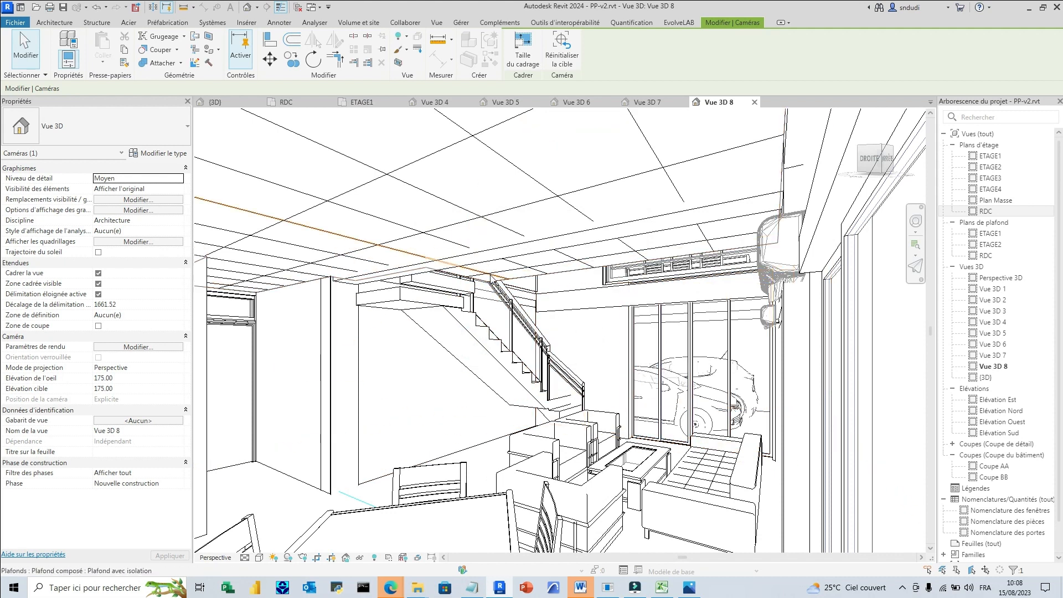
{"action": "left_click", "coordinate": [244, 557]}
{"action": "left_click", "coordinate": [254, 551]}
{"action": "left_click", "coordinate": [259, 559]}
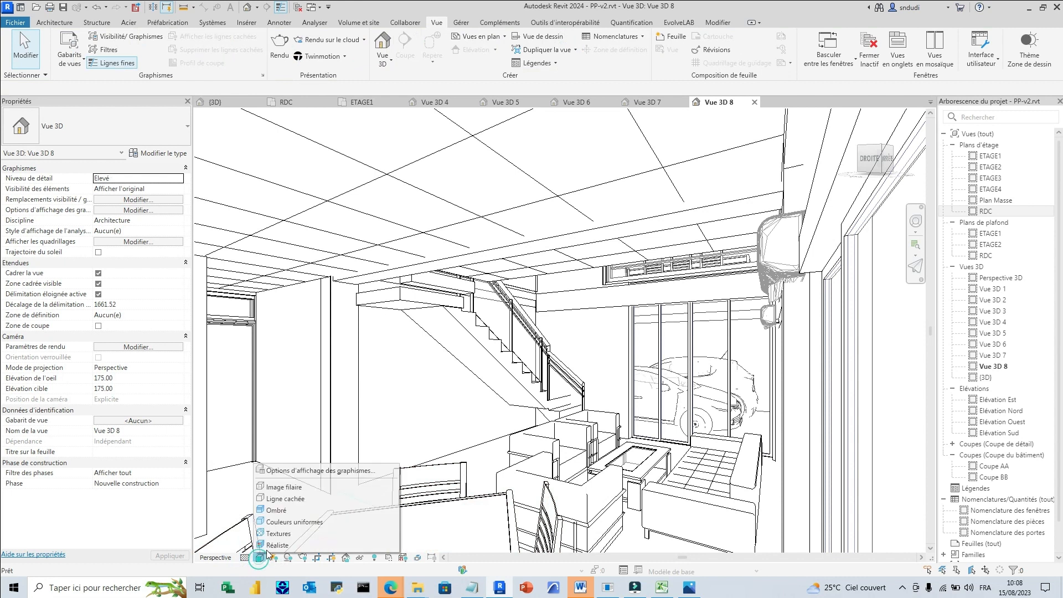
{"action": "left_click", "coordinate": [301, 546]}
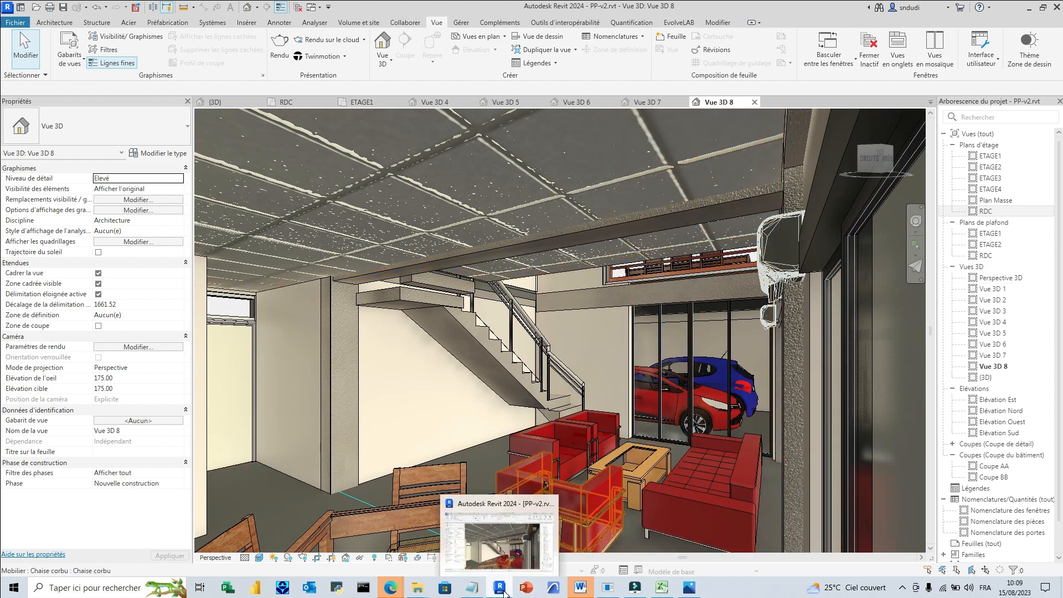
Start Veras AI for the interior view and copy the English interior rendering prompt from cell B5 of objectif.xlsx in Excel.
{"action": "left_click", "coordinate": [679, 22]}
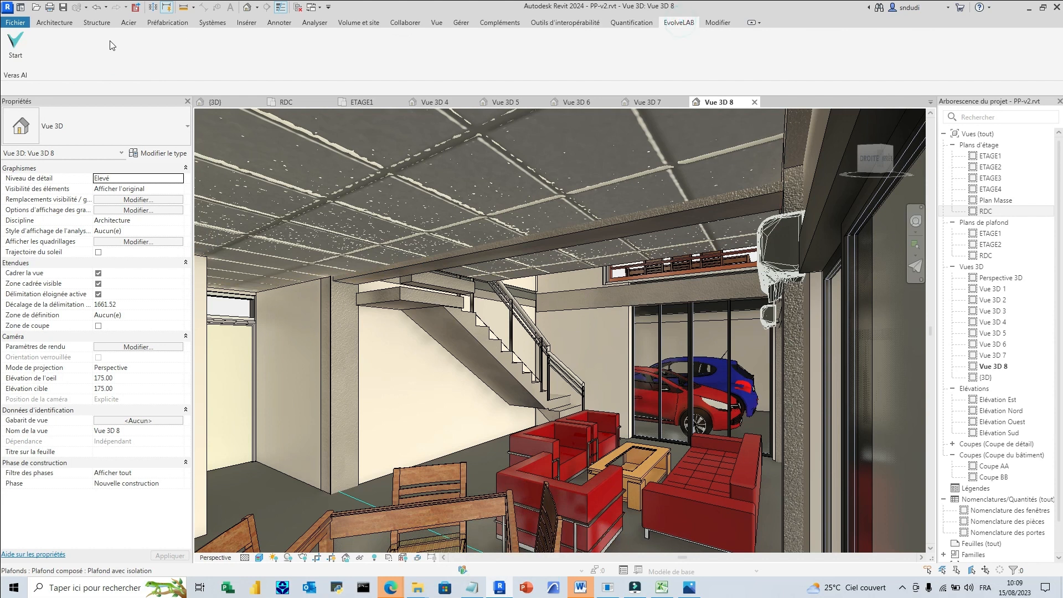
{"action": "left_click", "coordinate": [16, 43]}
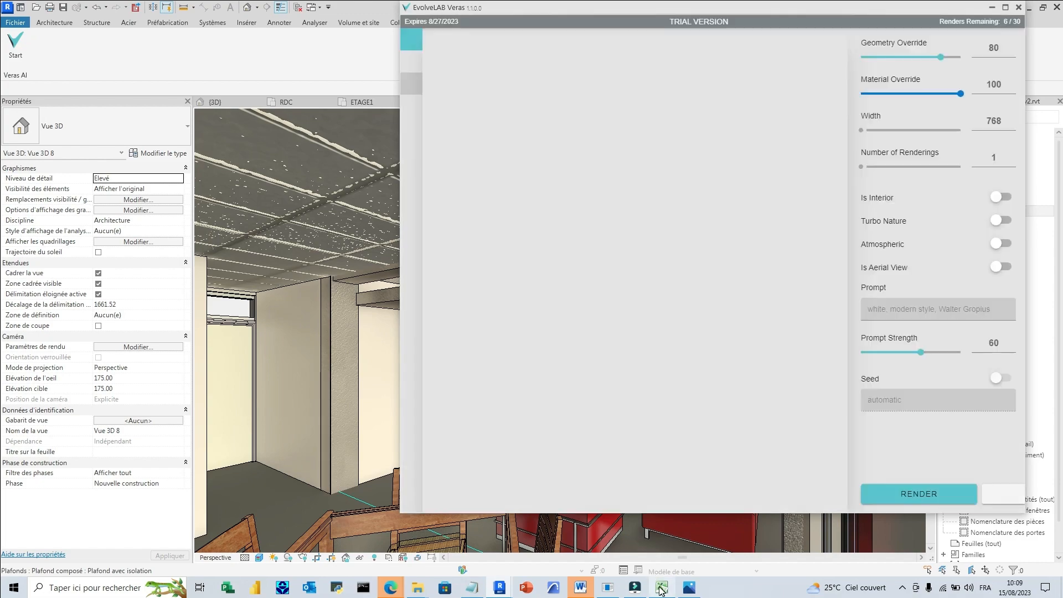
{"action": "left_click", "coordinate": [662, 587]}
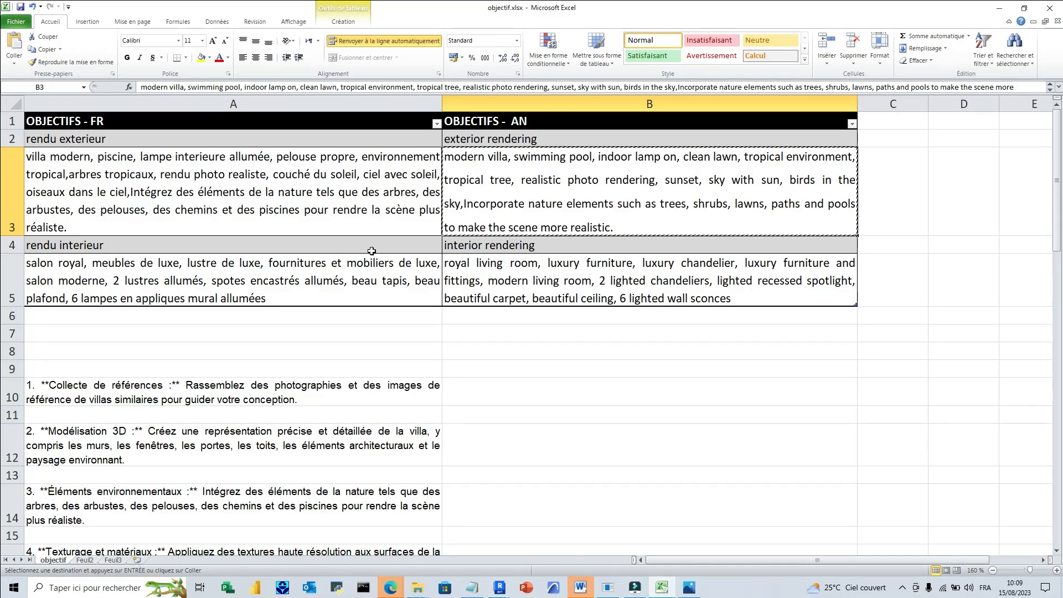
{"action": "left_click", "coordinate": [596, 284]}
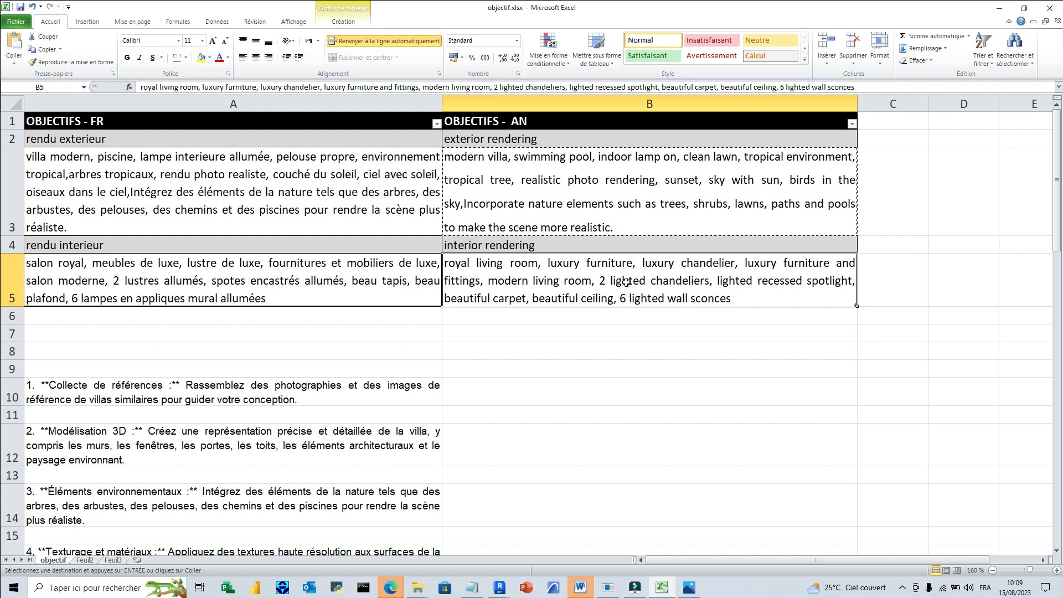
{"action": "key", "text": "ctrl+c"}
{"action": "mouse_move", "coordinate": [510, 590]}
{"action": "left_click", "coordinate": [560, 557]}
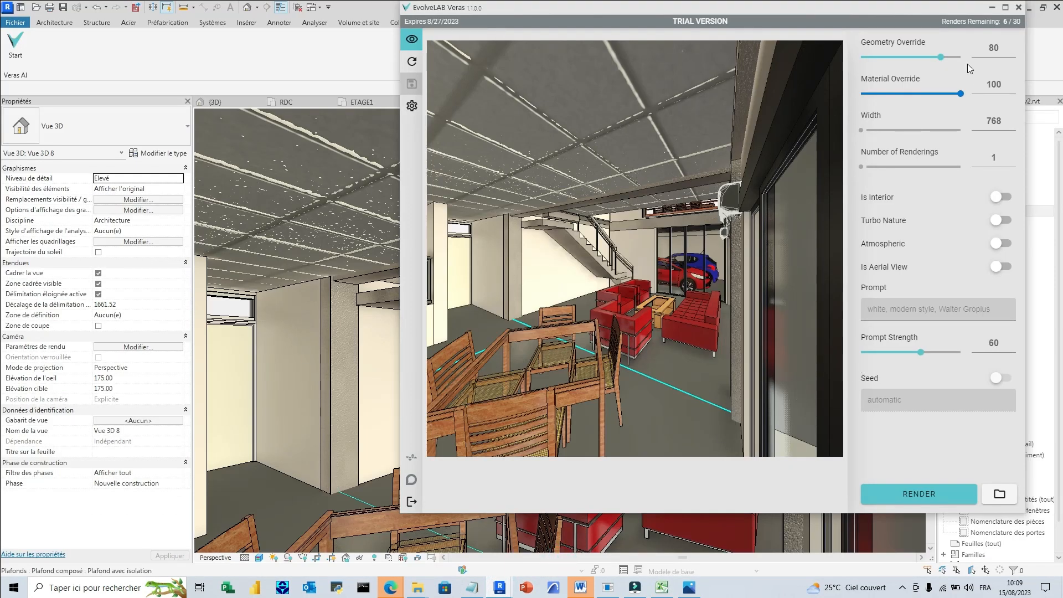
Render the interior view in Veras with Geometry Override 65, Is Interior on, the copied interior prompt and Prompt Strength 100.
{"action": "left_click_drag", "start_coordinate": [943, 60], "coordinate": [931, 60]}
{"action": "left_click", "coordinate": [998, 201]}
{"action": "left_click", "coordinate": [927, 313]}
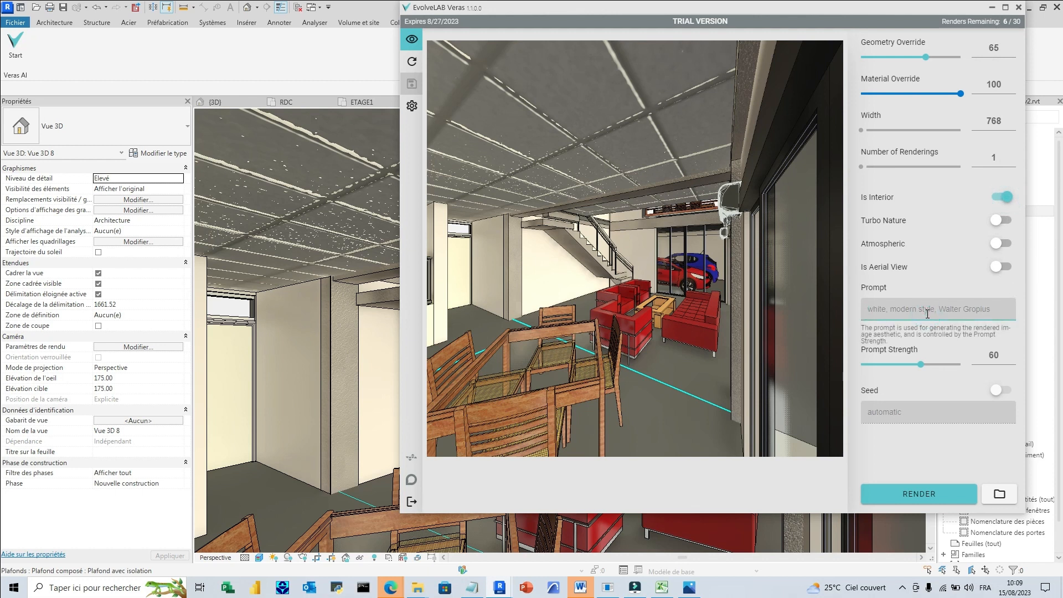
{"action": "key", "text": "ctrl+v"}
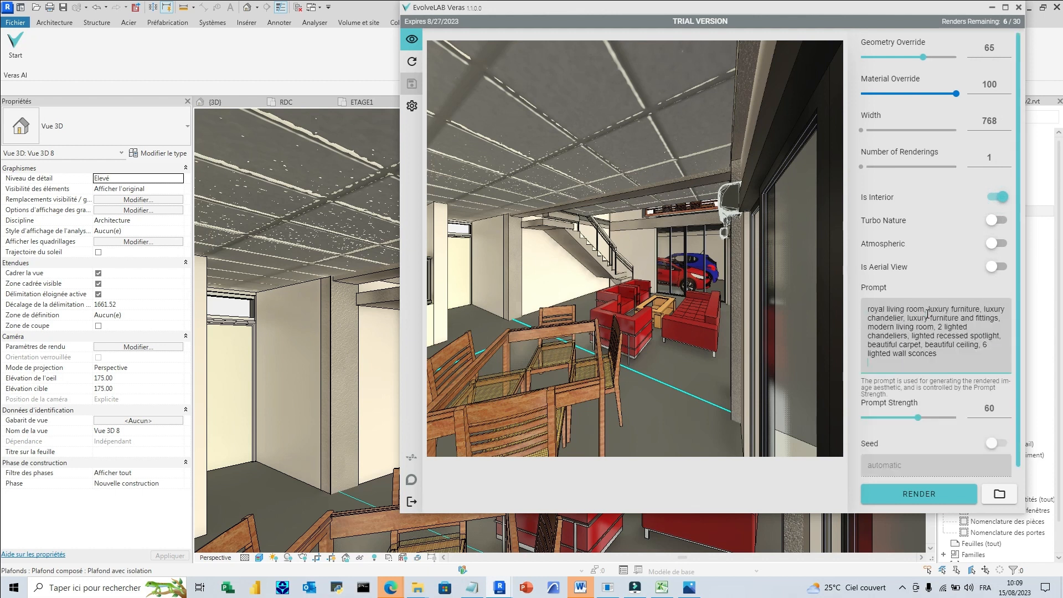
{"action": "left_click_drag", "start_coordinate": [918, 425], "coordinate": [1008, 424]}
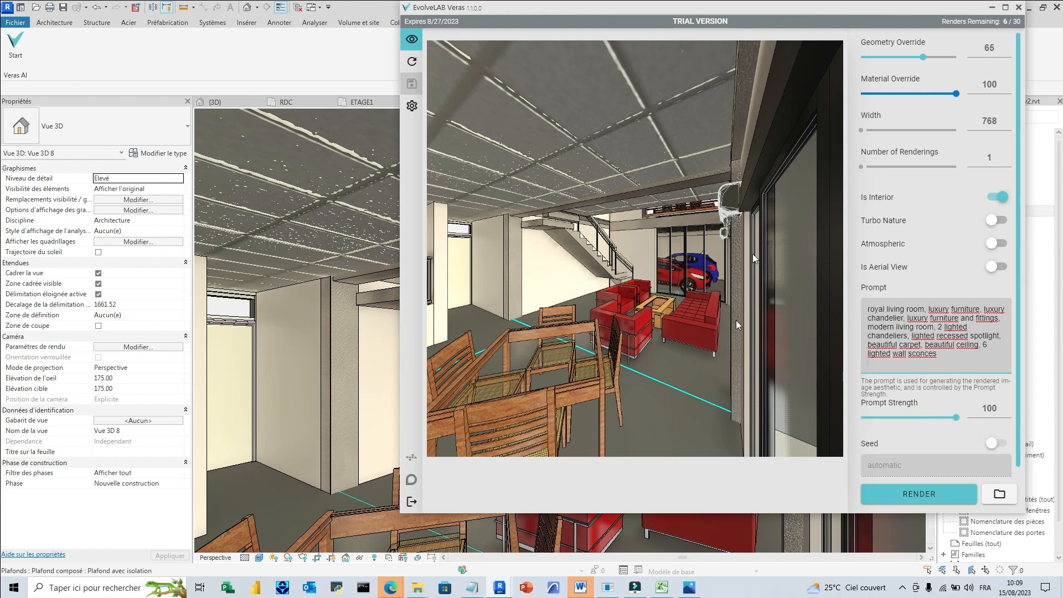
{"action": "left_click", "coordinate": [924, 499]}
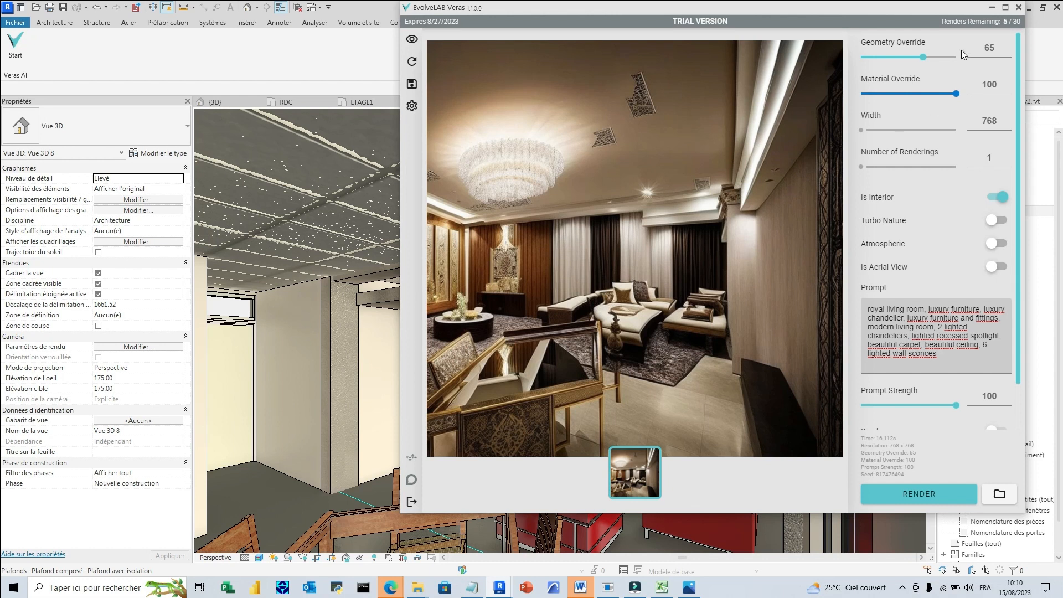
Set Geometry Override to 0 and render the interior view again with the same prompt.
{"action": "left_click_drag", "start_coordinate": [926, 57], "coordinate": [861, 57]}
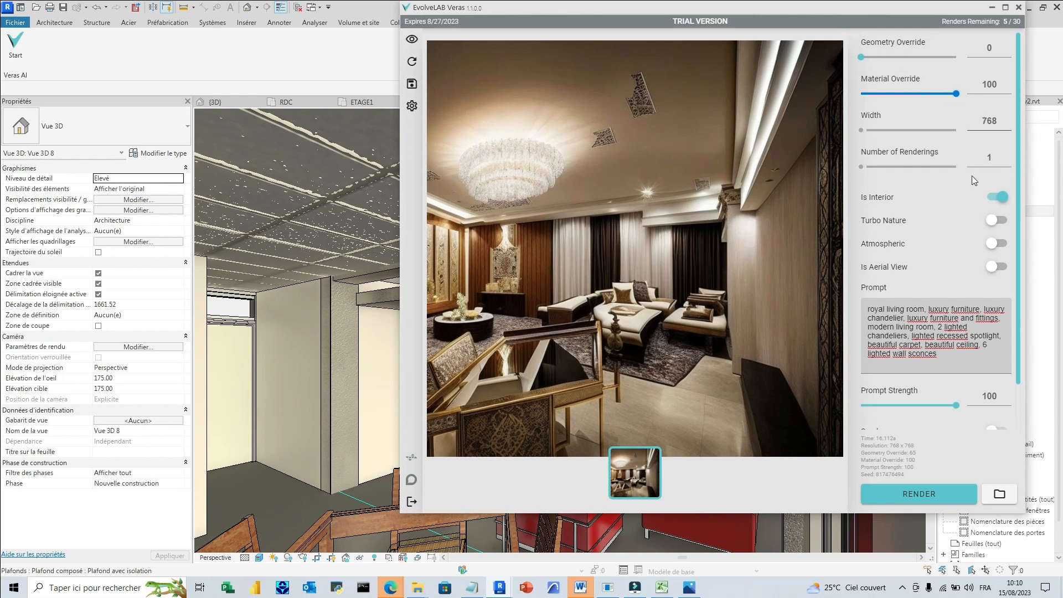
{"action": "left_click", "coordinate": [924, 491]}
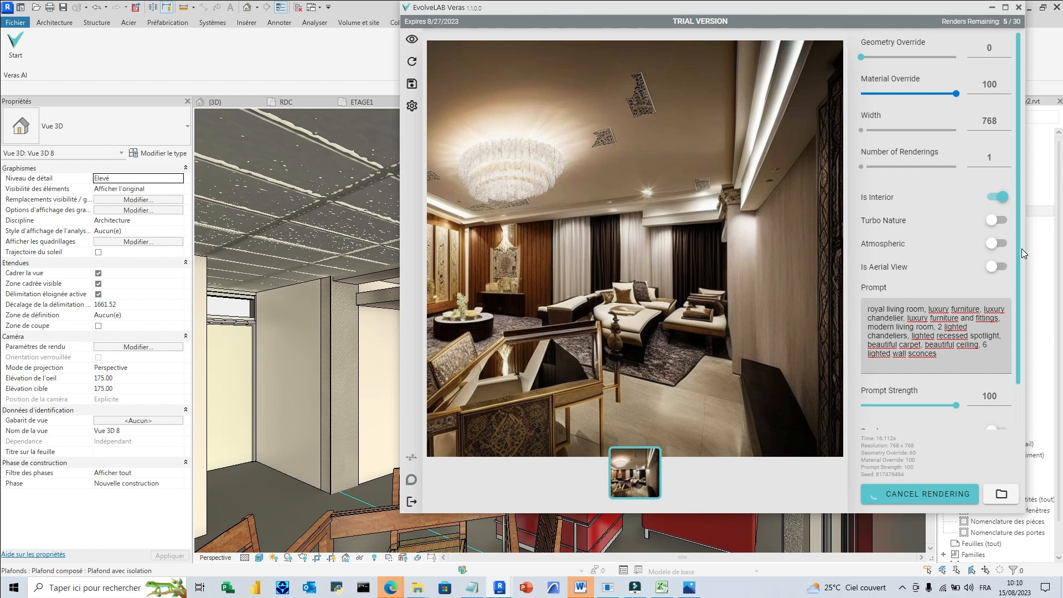
{"action": "left_click_drag", "start_coordinate": [1019, 246], "coordinate": [1017, 314]}
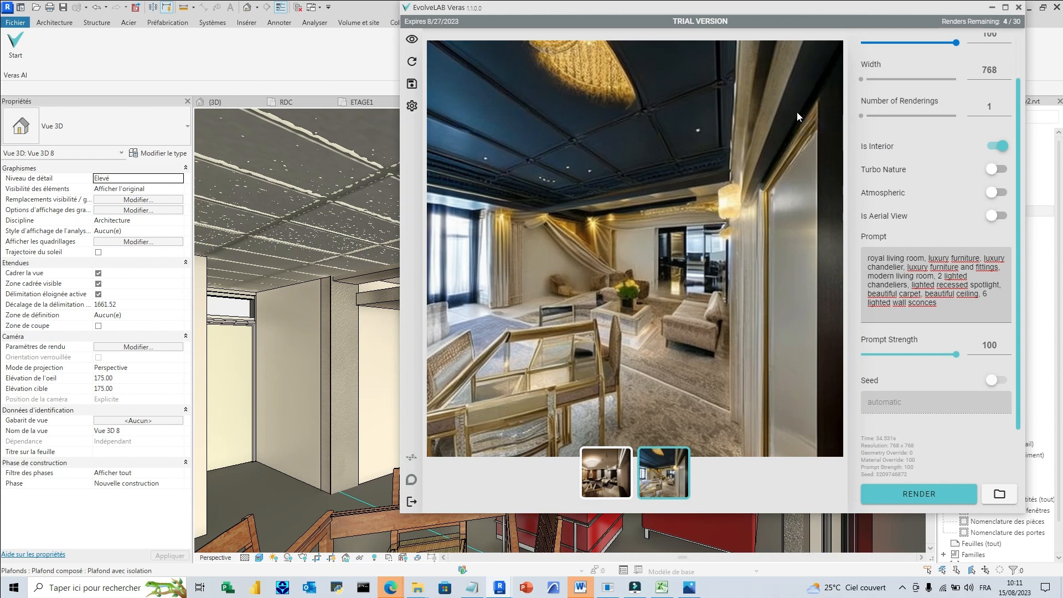
{"action": "left_click_drag", "start_coordinate": [1018, 173], "coordinate": [1009, 126]}
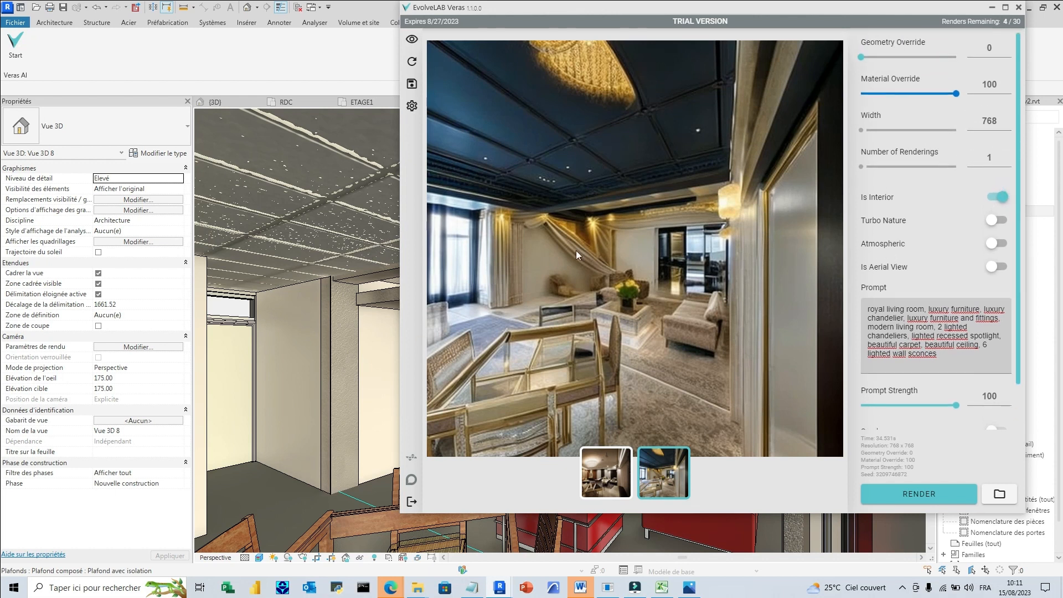
{"action": "left_click", "coordinate": [661, 587]}
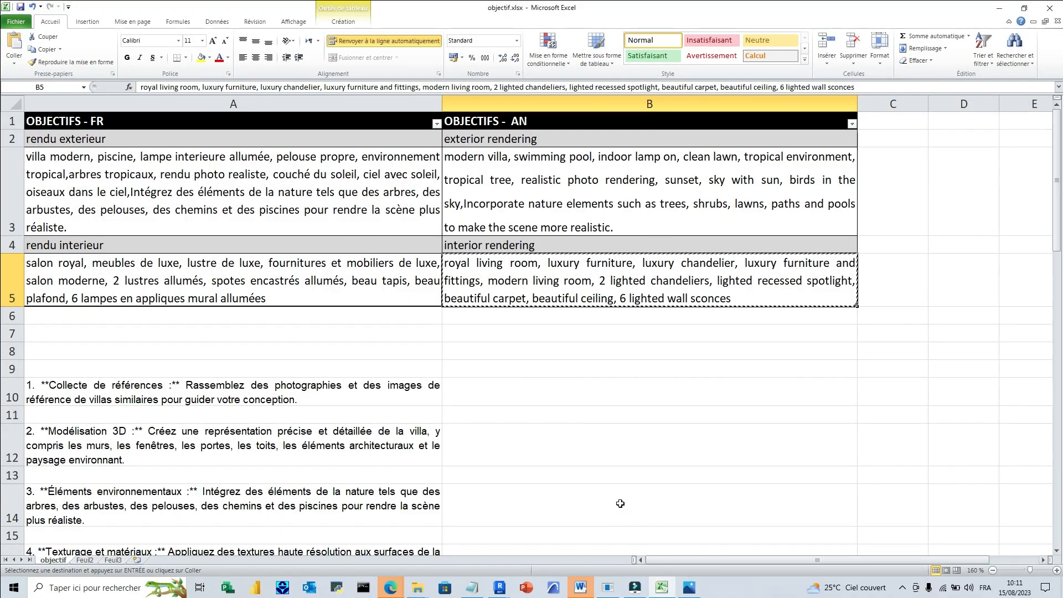
{"action": "left_click", "coordinate": [499, 587]}
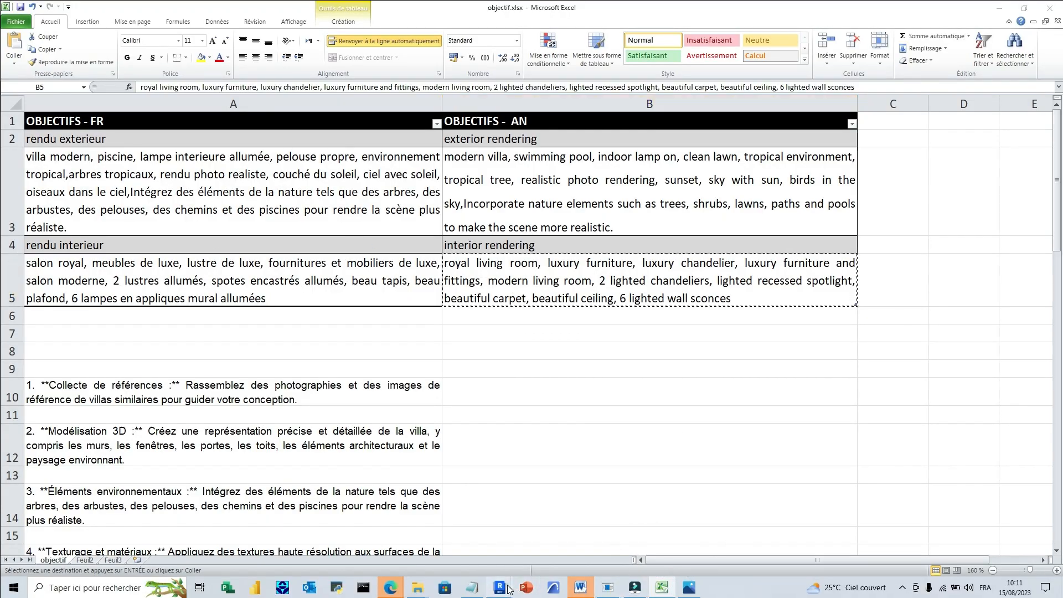
{"action": "left_click", "coordinate": [558, 543]}
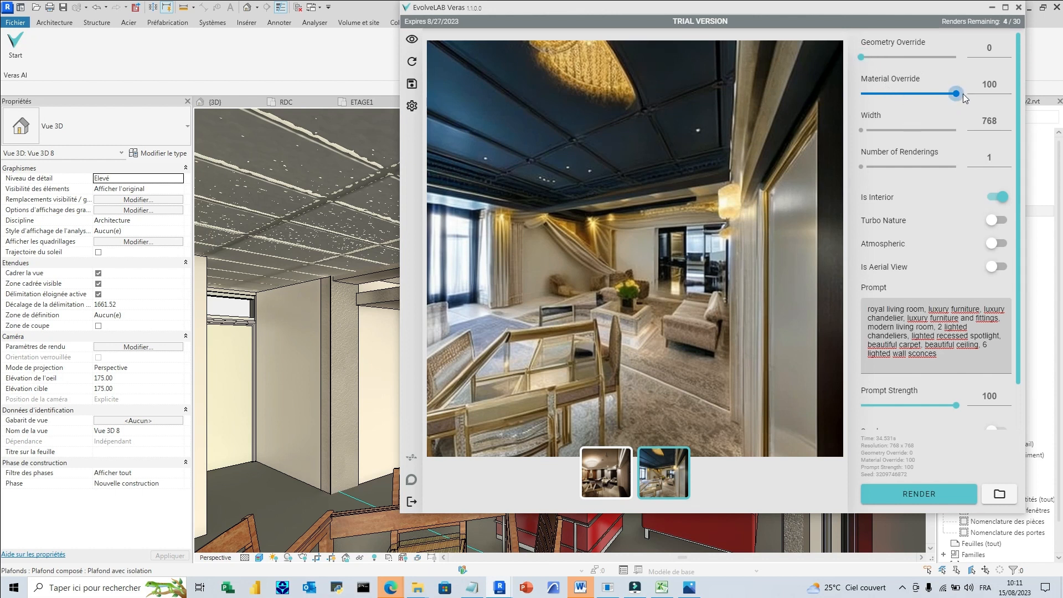
{"action": "left_click_drag", "start_coordinate": [955, 95], "coordinate": [865, 94]}
{"action": "left_click_drag", "start_coordinate": [861, 98], "coordinate": [969, 104]}
{"action": "left_click", "coordinate": [940, 360]}
Set Geometry Override to 90 and start another rendering of the interior view.
{"action": "left_click_drag", "start_coordinate": [865, 58], "coordinate": [944, 58]}
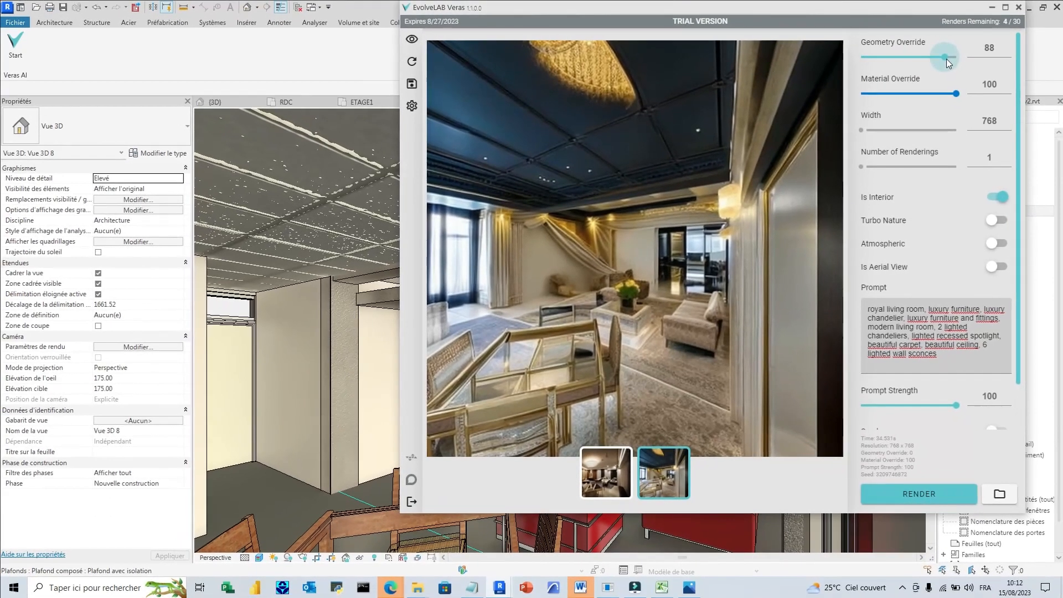
{"action": "left_click_drag", "start_coordinate": [946, 59], "coordinate": [948, 60]}
{"action": "left_click", "coordinate": [928, 492]}
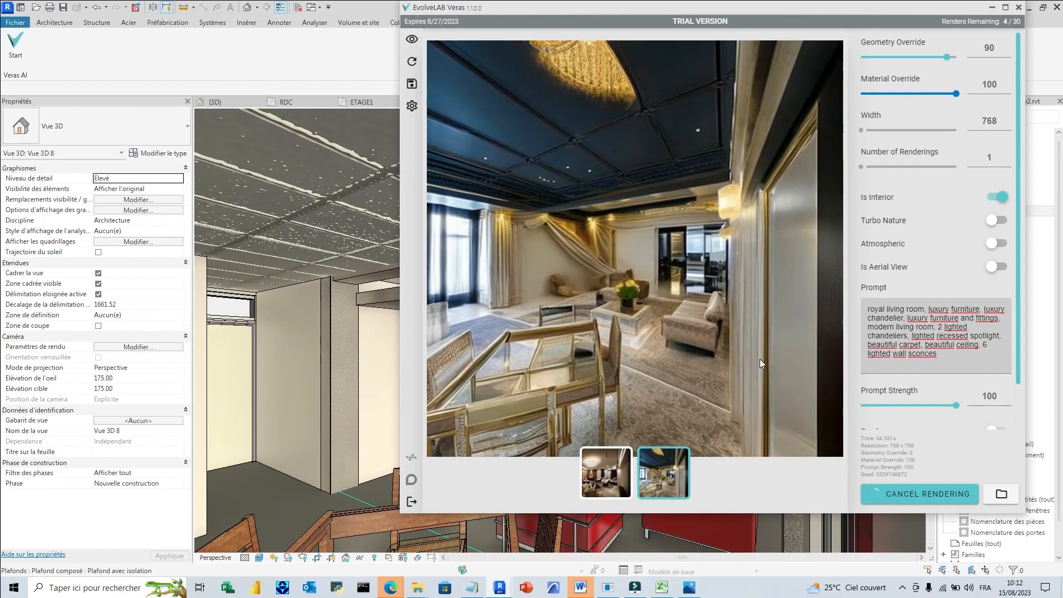